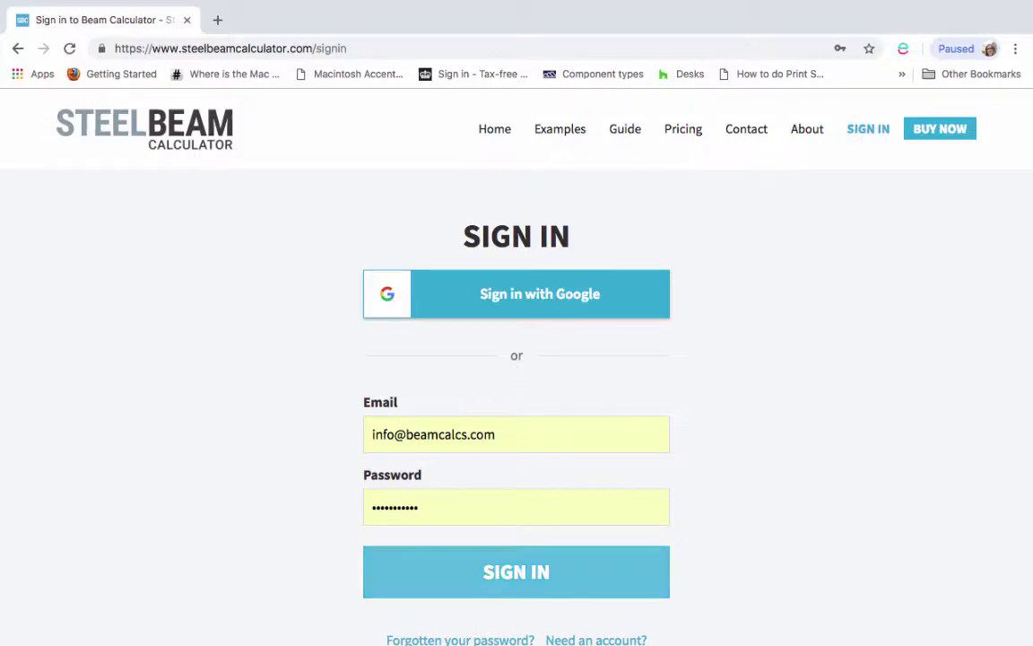
Sign in with the saved account details and set the steel beam span length to 9.8 feet
key("Return")
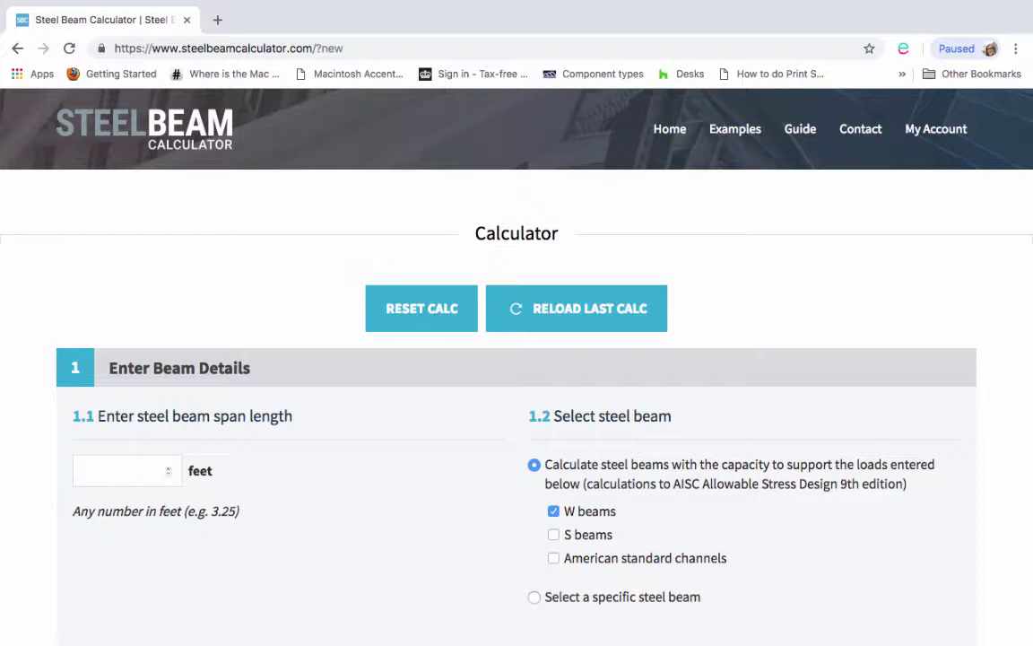
left_click(125, 471)
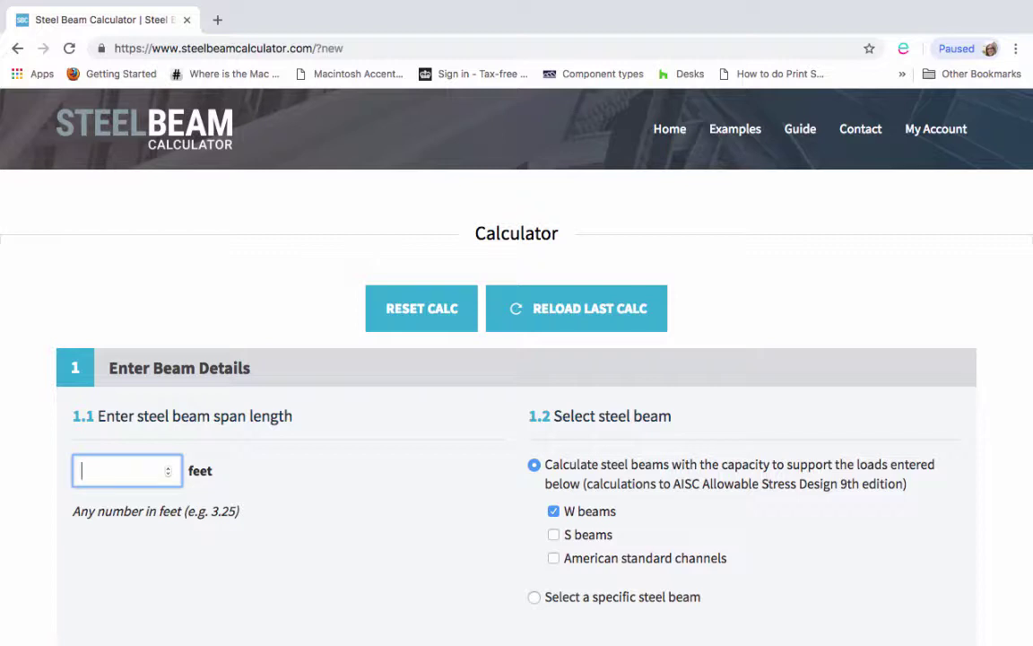
type("9.8")
left_click(287, 538)
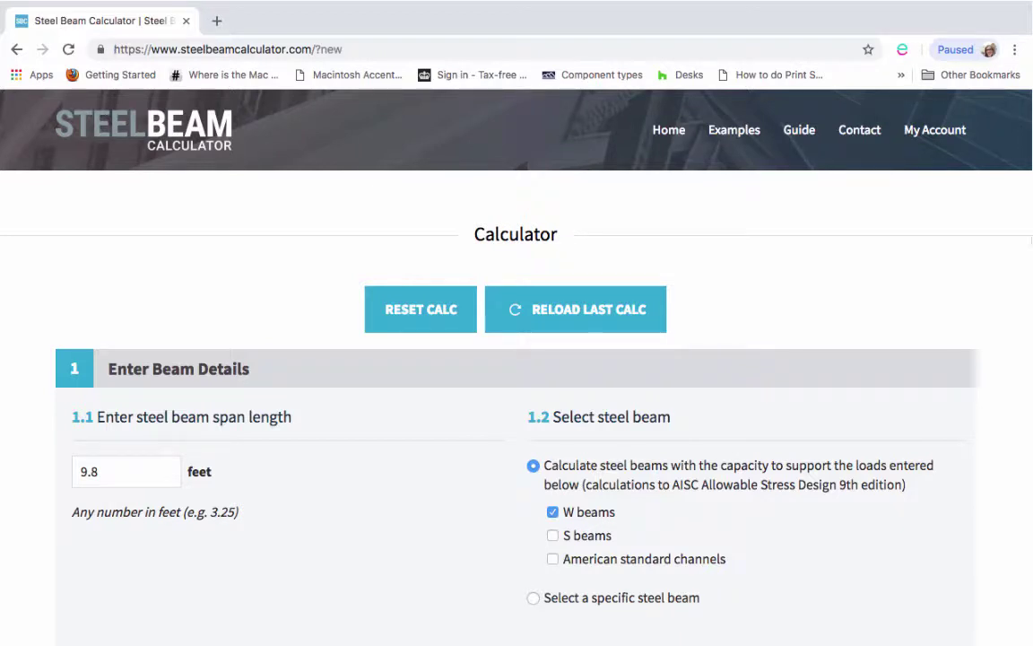
Try the W beams, S beams and American standard channels options for calculating suitable steel beams
scroll(517, 359, "down", 2)
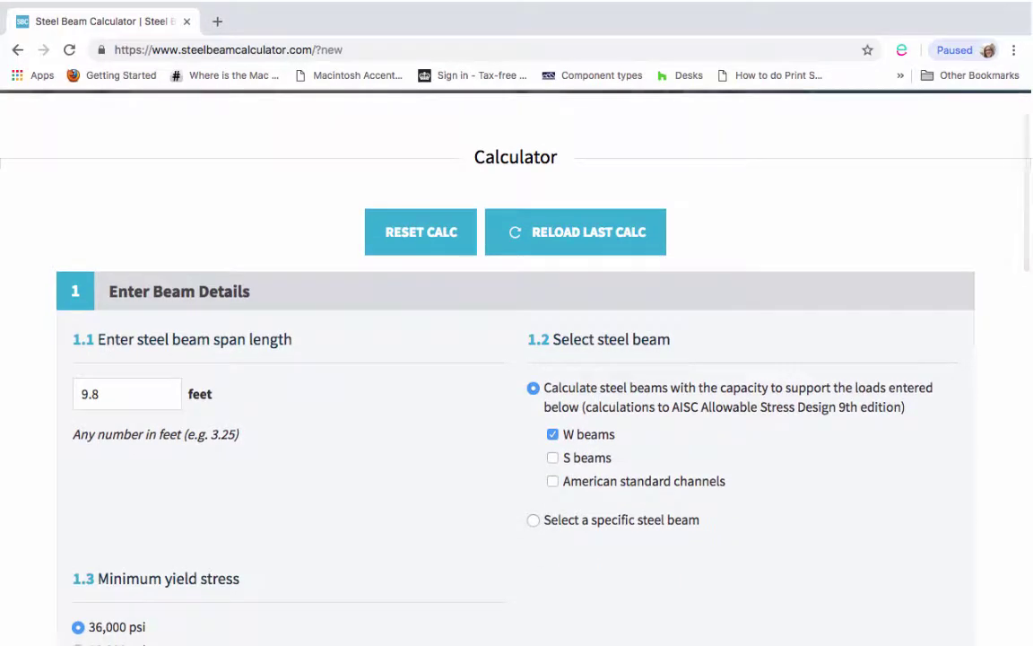
scroll(516, 358, "down", 1)
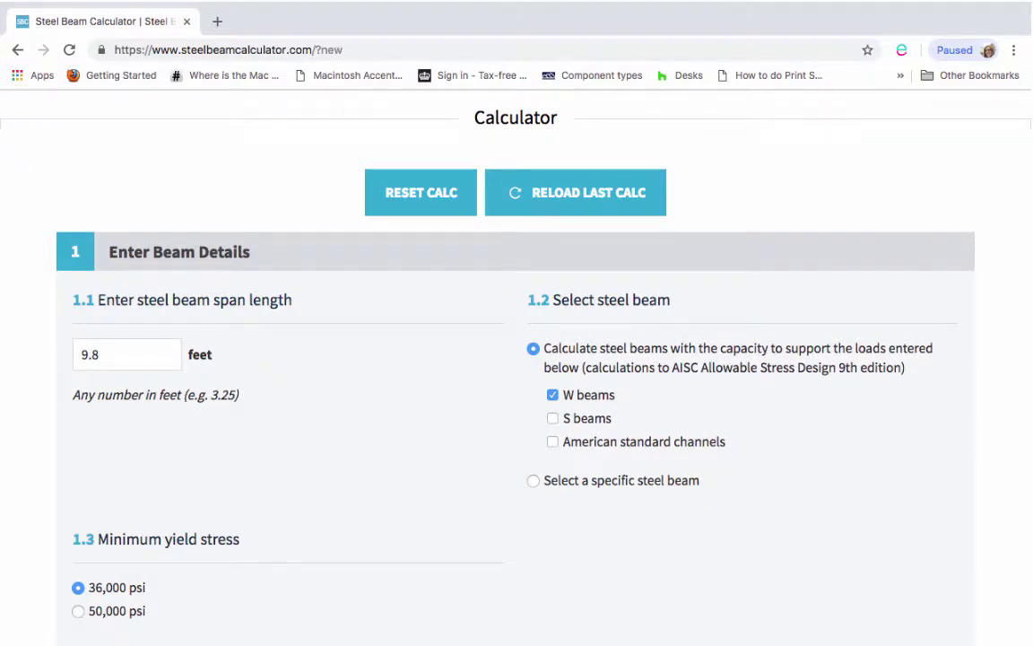
left_click(552, 394)
left_click(552, 419)
left_click(553, 419)
left_click(553, 442)
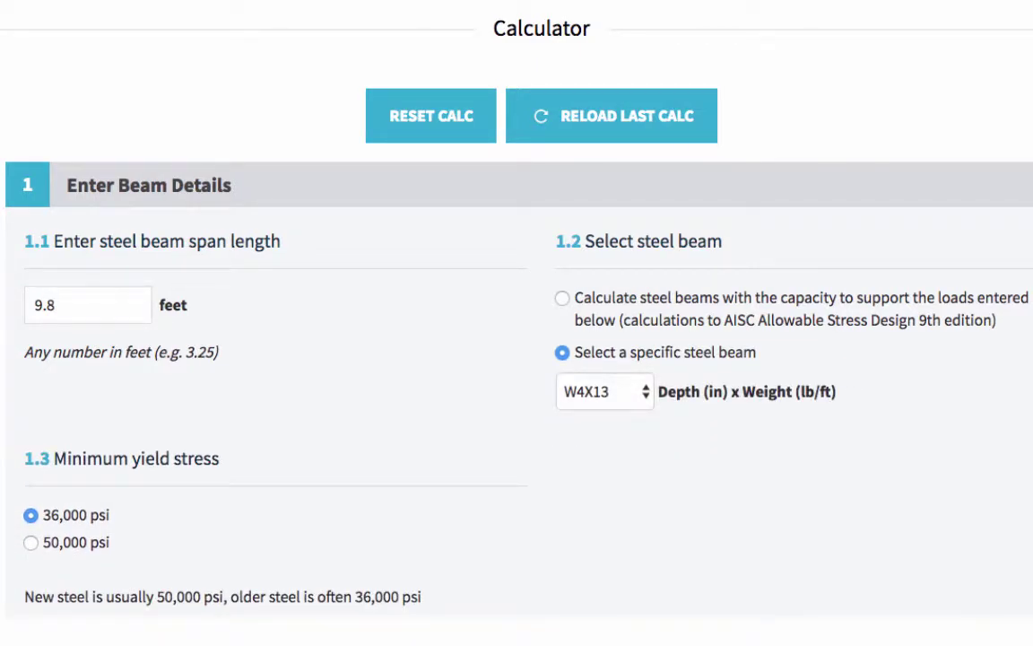
Choose W8X40 as the specific steel beam and set the minimum yield stress to 50,000 psi
left_click(604, 392)
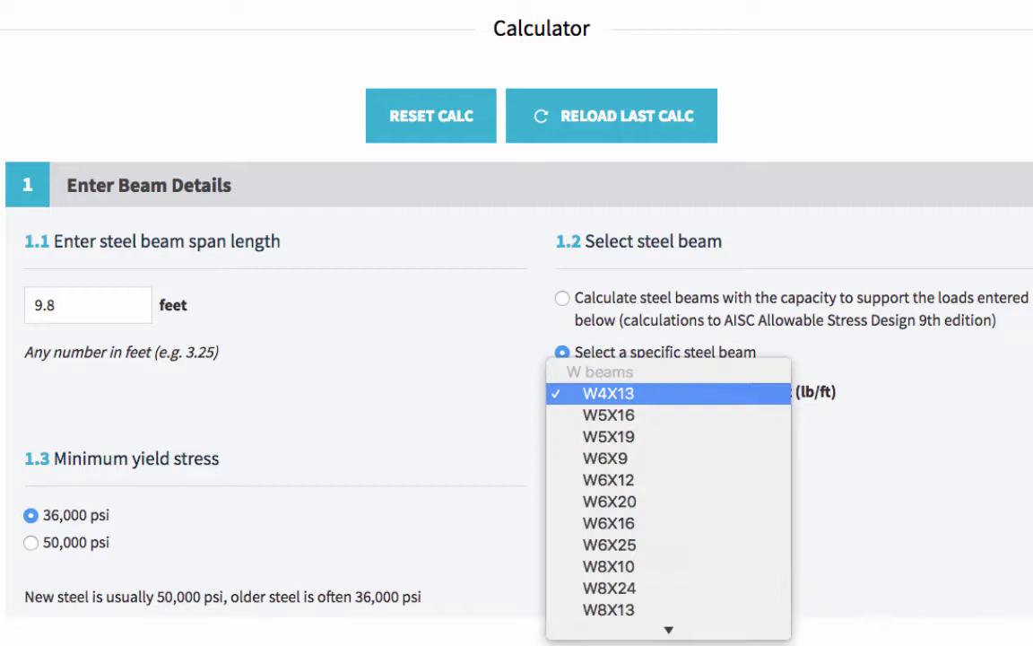
scroll(668, 503, "down", 3)
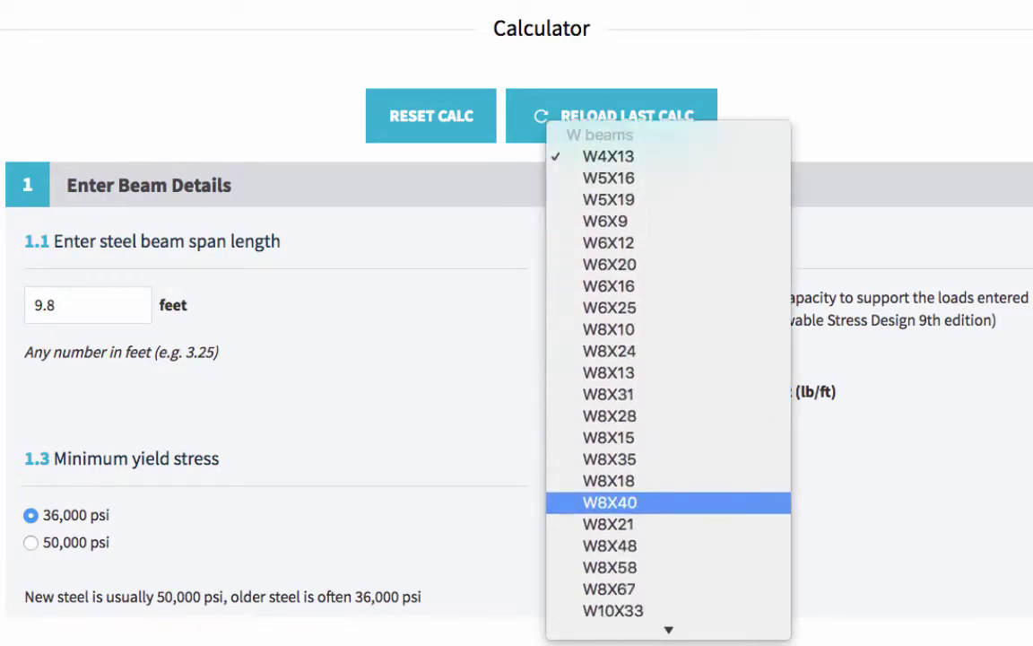
left_click(668, 502)
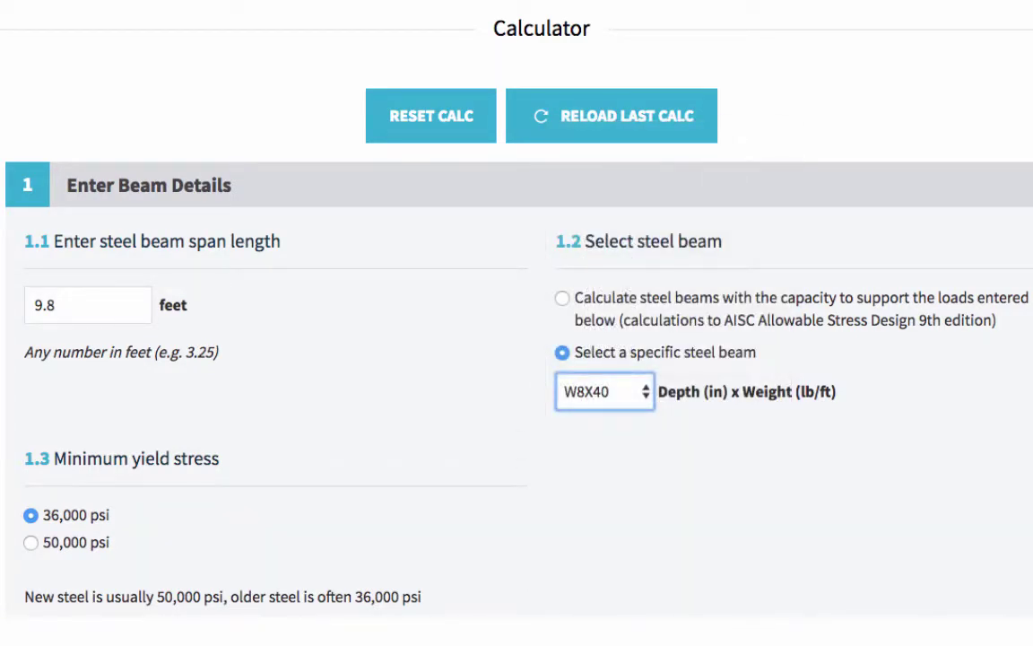
scroll(516, 323, "down", 5)
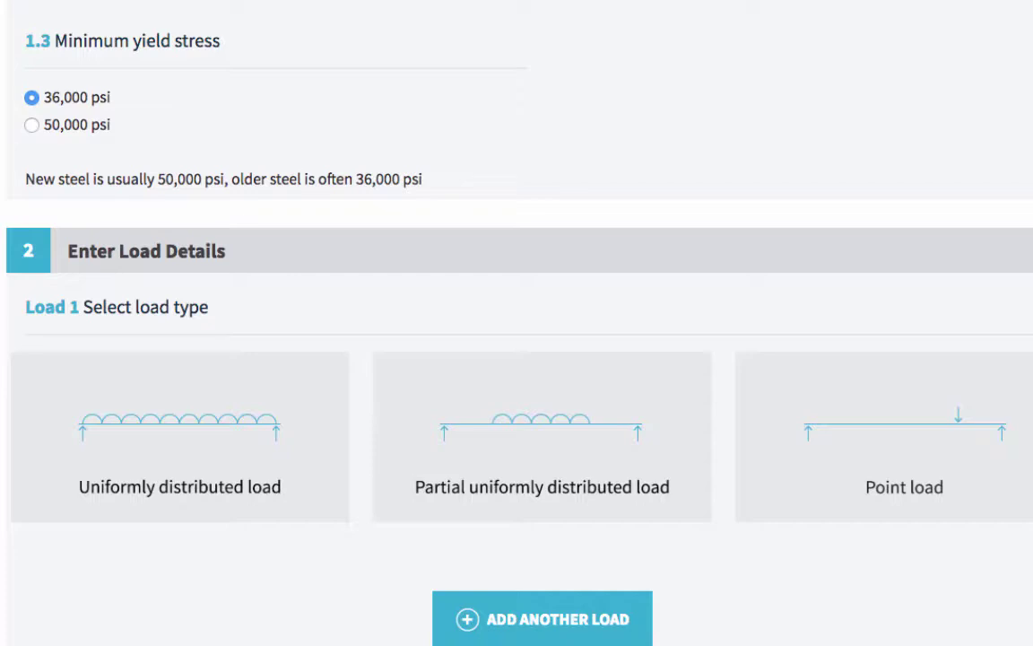
left_click(33, 125)
Make Load 1 a uniformly distributed load and set its load category to Residential Attic
scroll(516, 359, "down", 5)
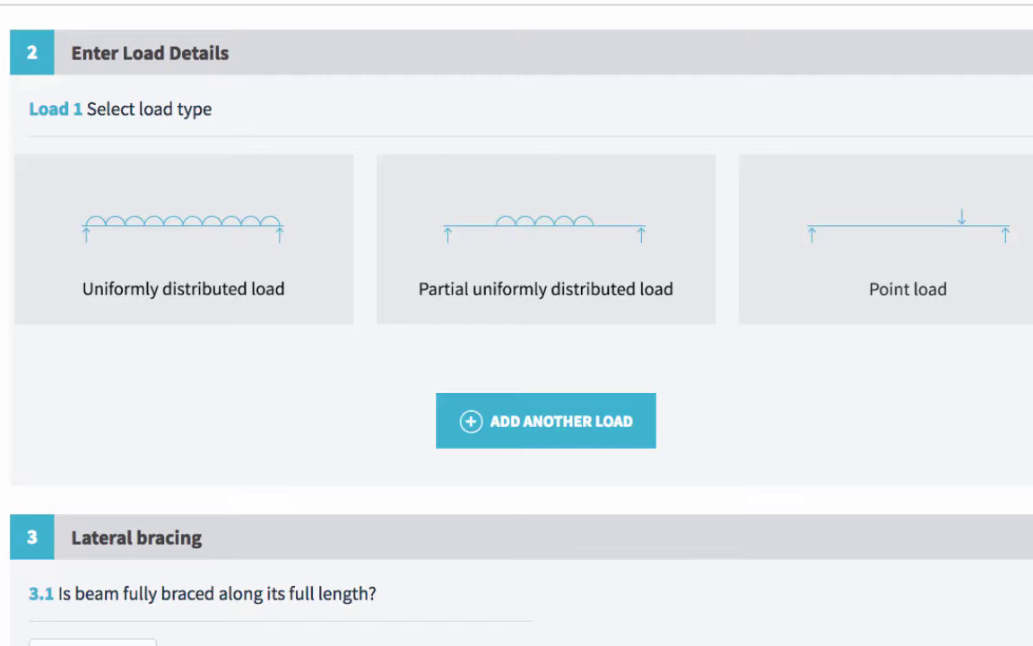
left_click(183, 239)
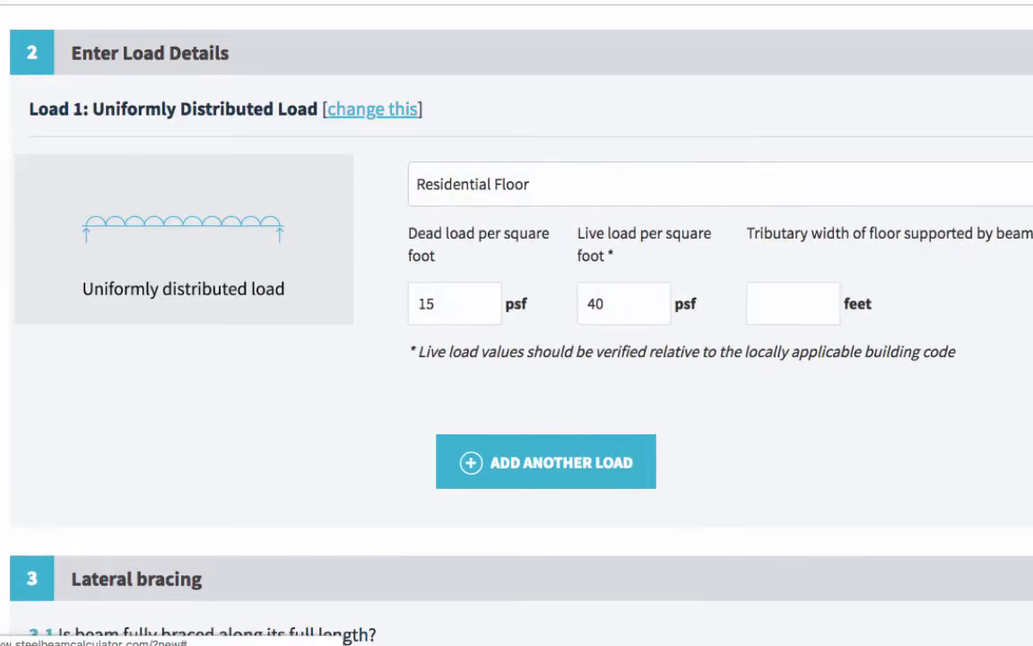
scroll(574, 225, "down", 1)
left_click(574, 130)
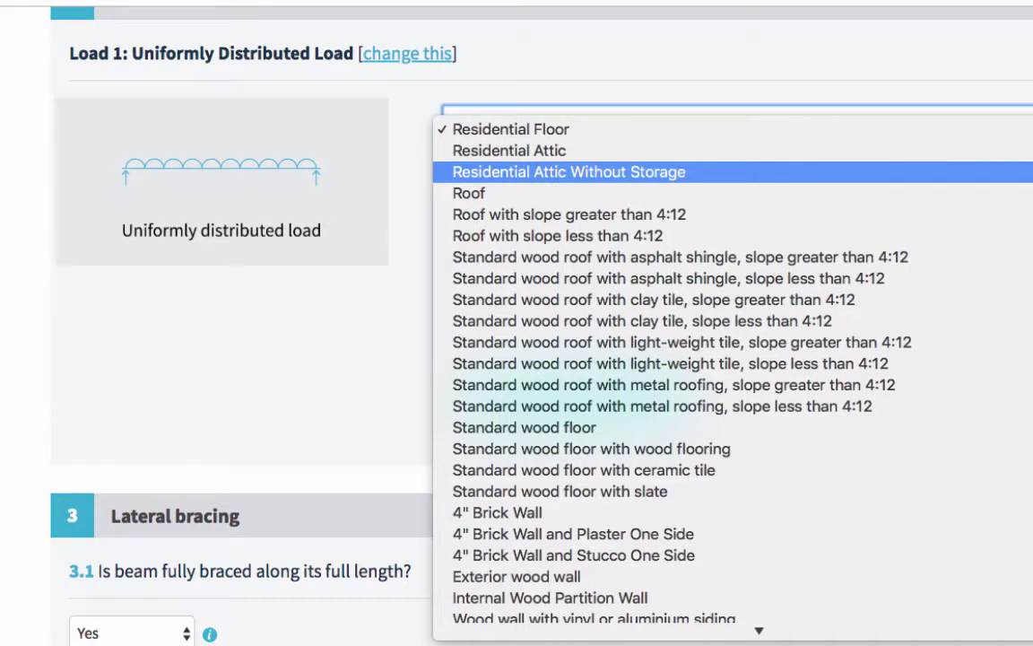
scroll(628, 359, "down", 3)
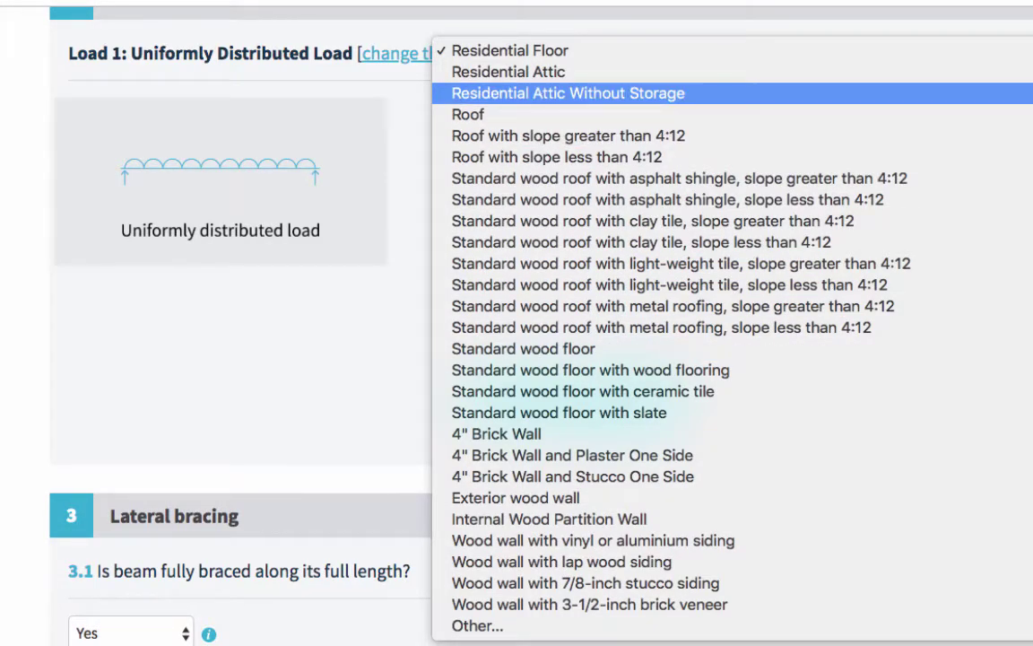
left_click(509, 72)
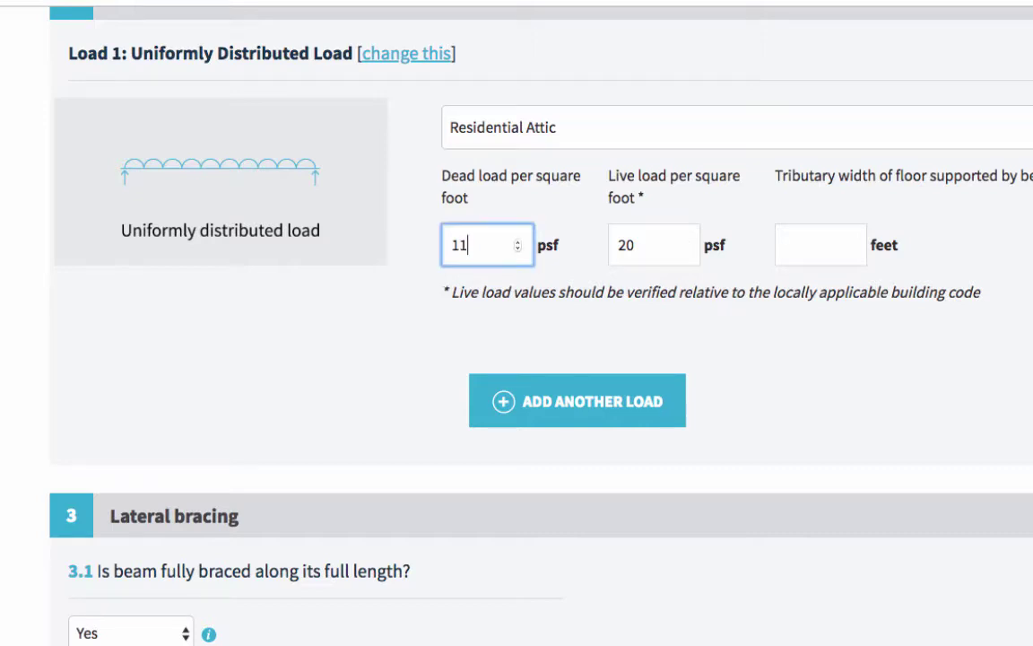
Give Load 1 dead load 11 psf, live load 21 psf and tributary width 5 feet, and switch its category to 4" Brick Wall
key("Tab")
type("21")
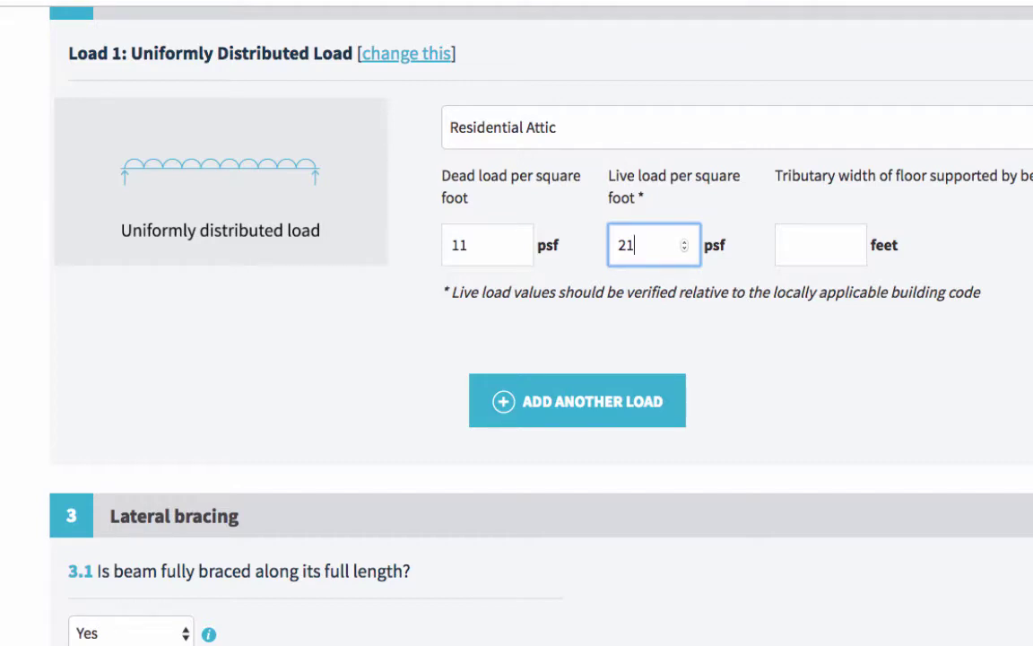
left_click(819, 245)
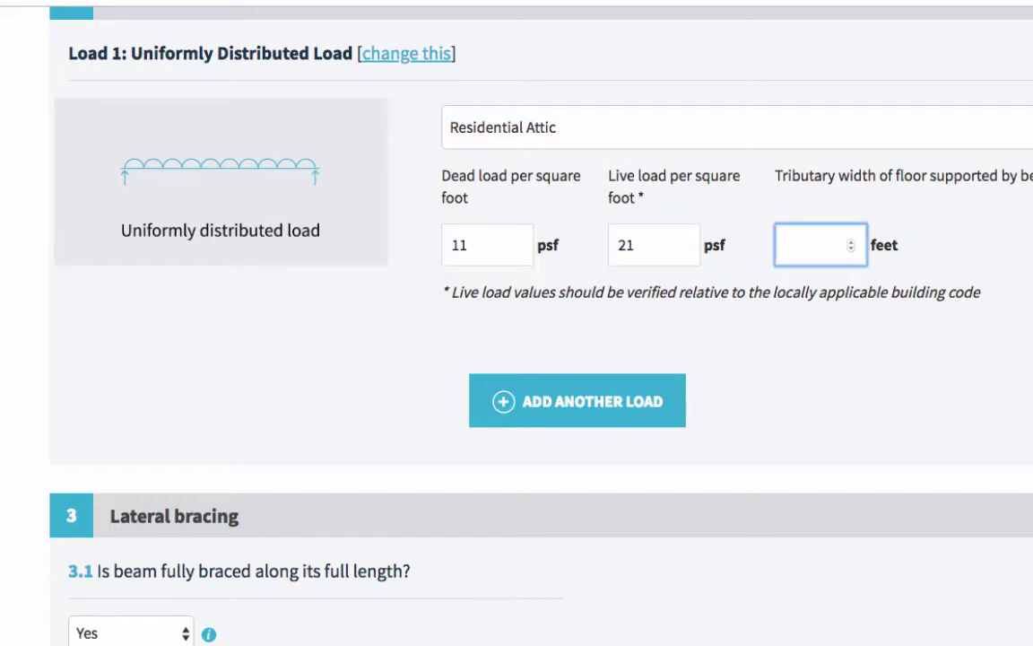
type("5")
left_click(735, 127)
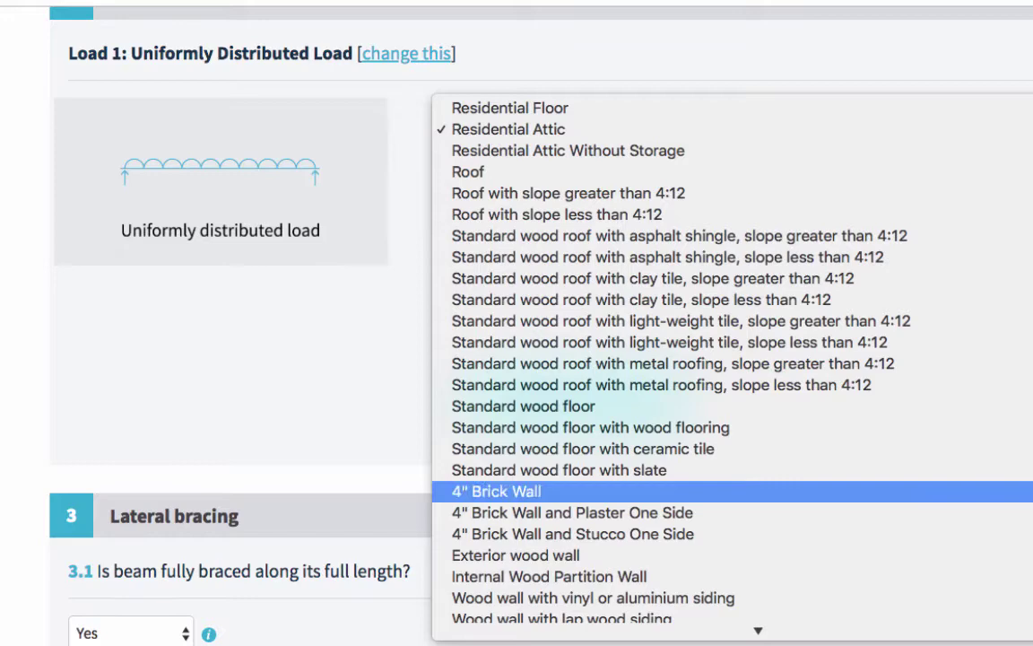
key("Return")
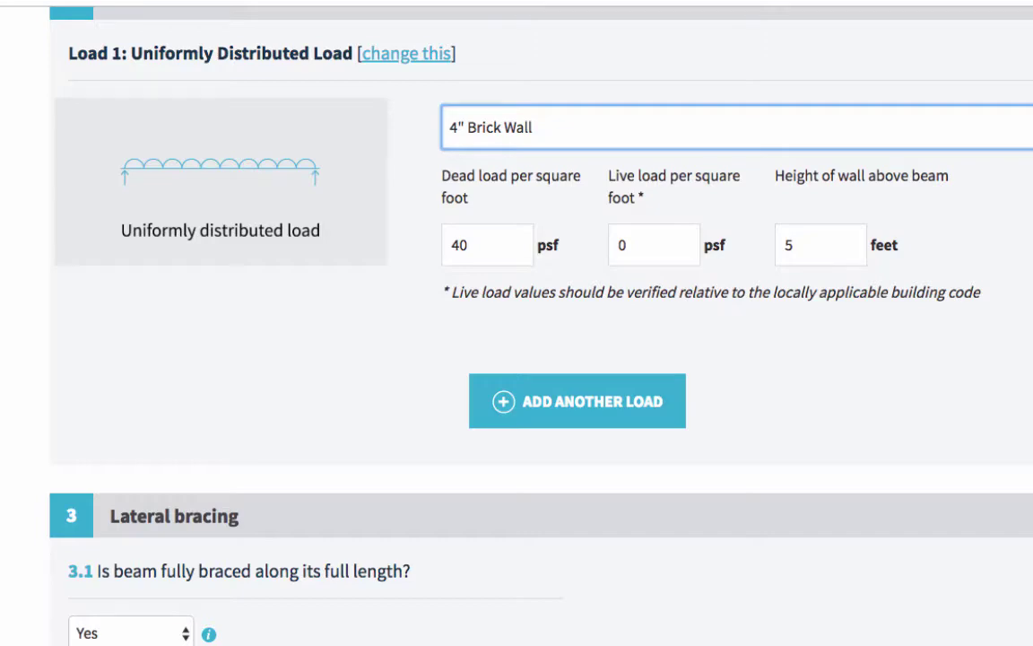
Open the worked examples and examine the tributary width in the residential floor beam example
scroll(538, 323, "up", 10)
left_click(809, 41)
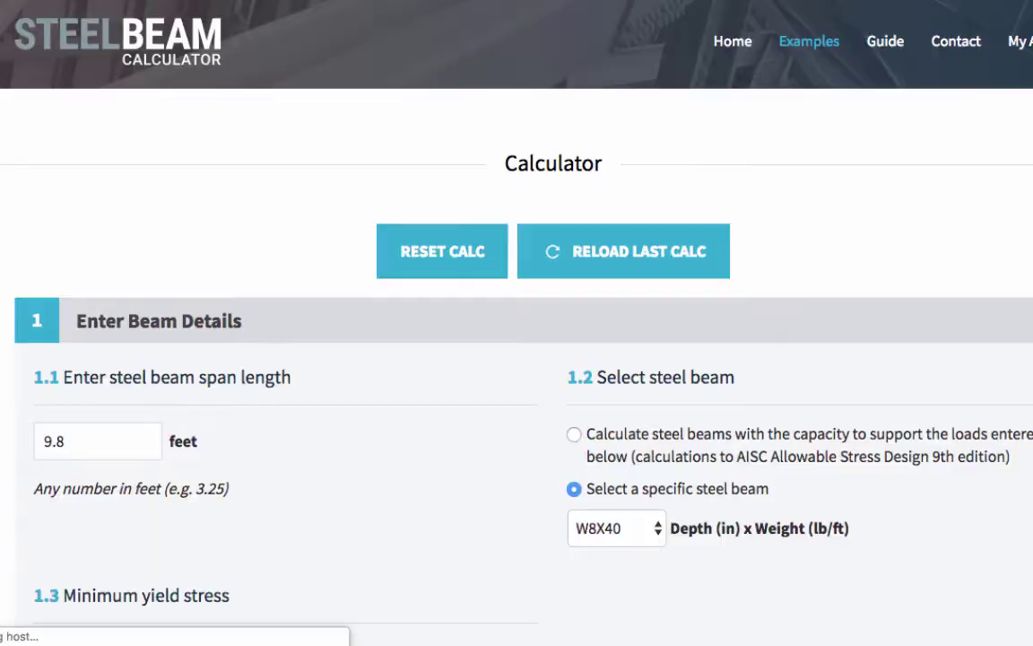
scroll(459, 569, "down", 5)
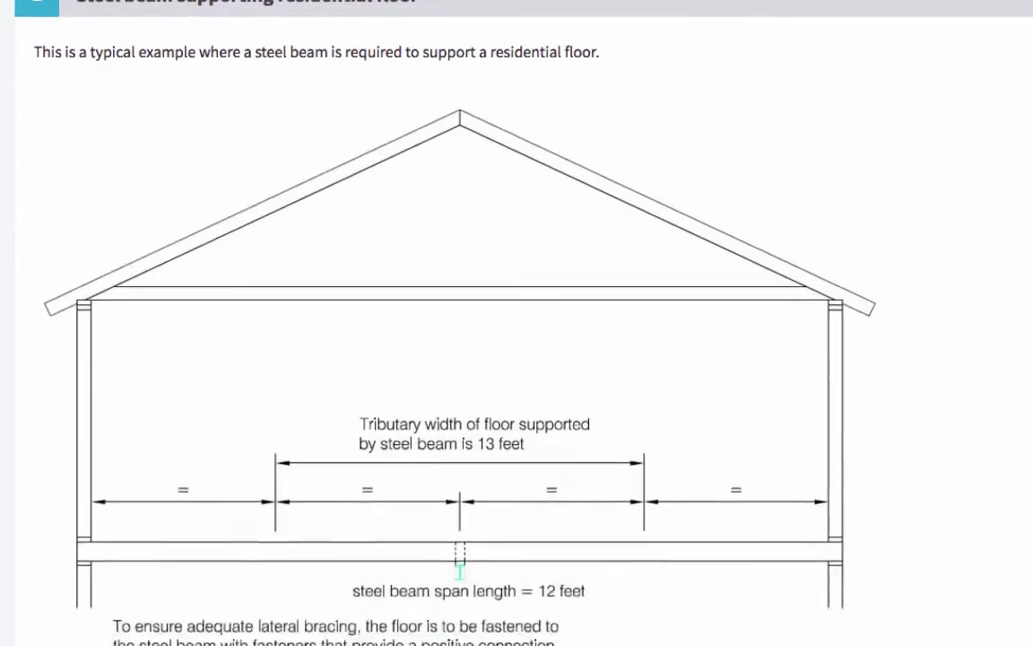
scroll(459, 570, "down", 5)
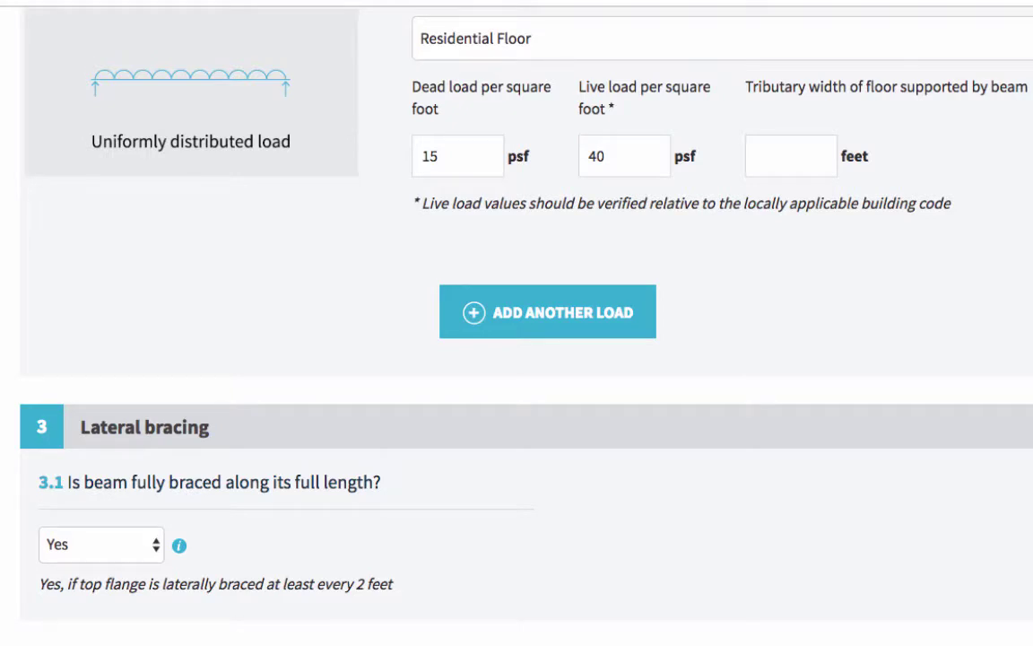
Set the category of the uniformly distributed Load 1 to Other... and its dead load to 16 psf
left_click(717, 38)
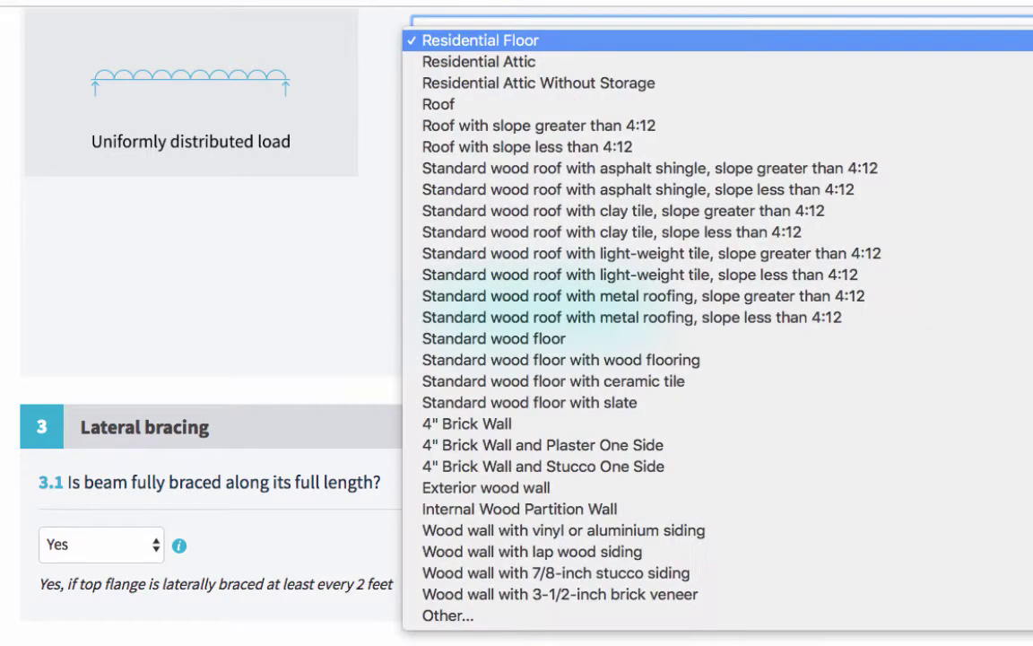
key("Return")
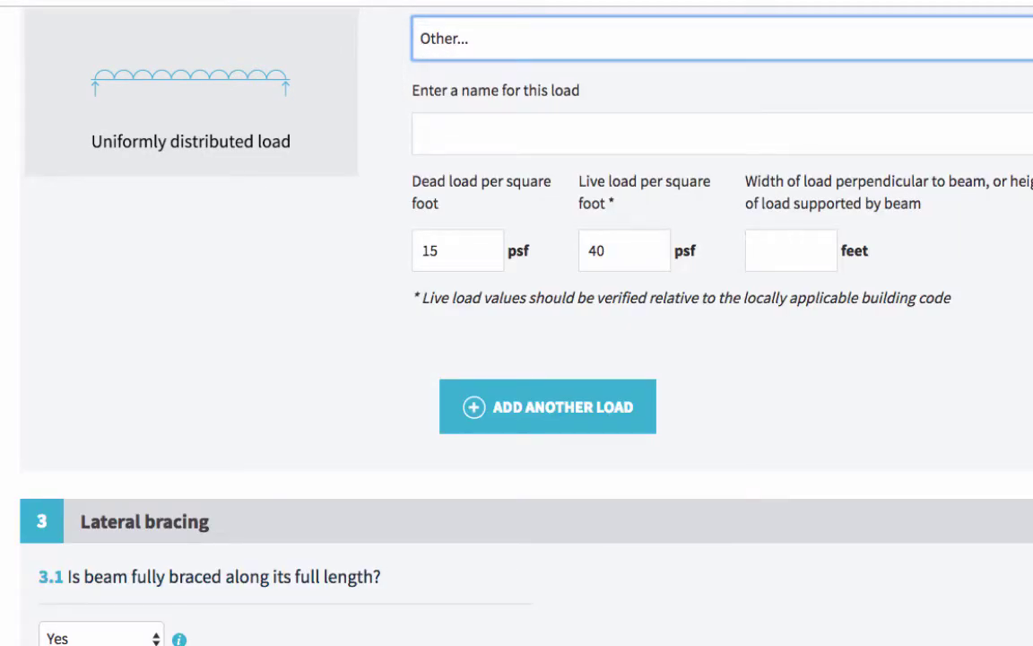
key("Tab")
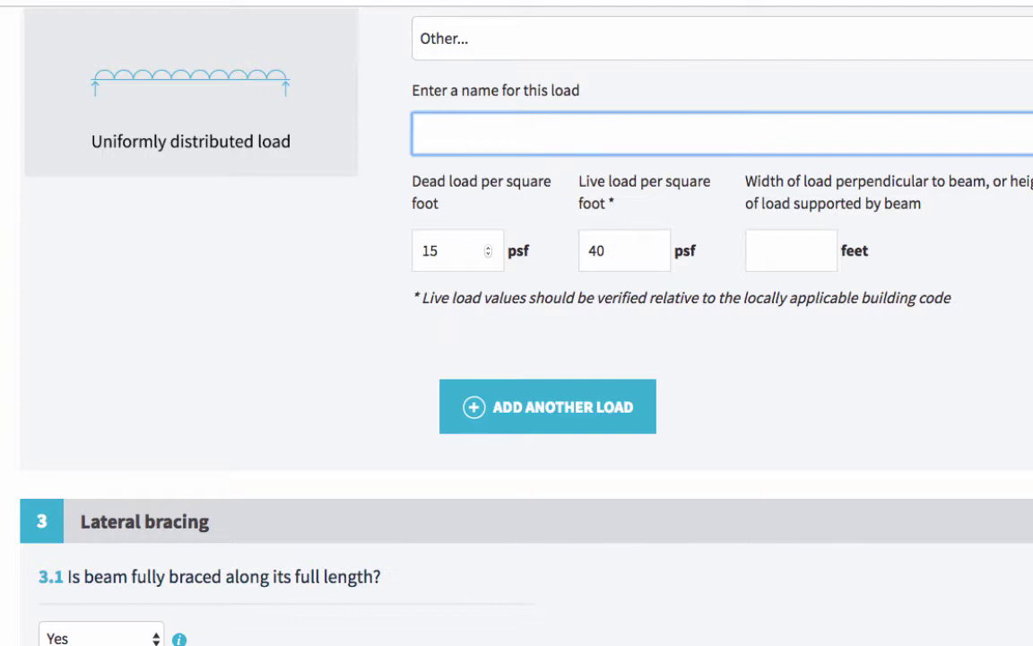
left_click(487, 248)
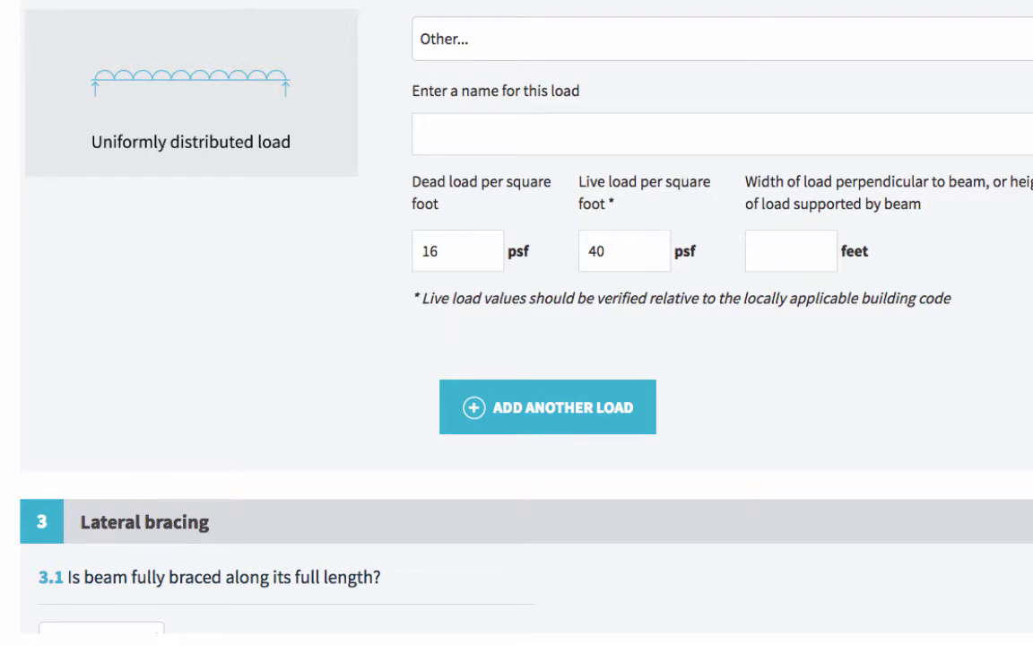
Add a second load to the beam and make it a point load
left_click(547, 407)
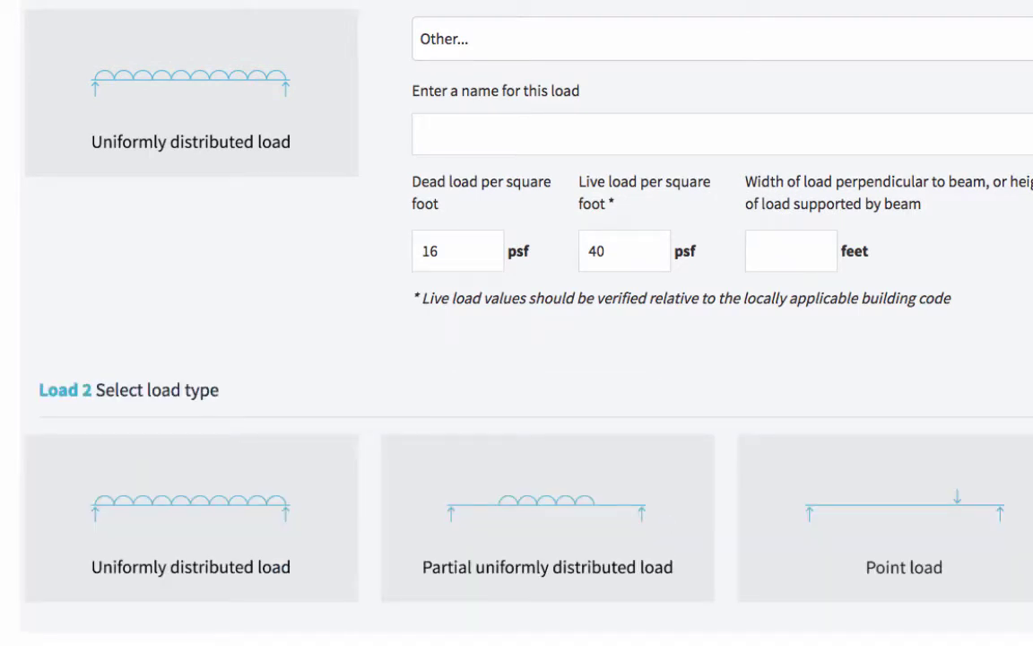
scroll(547, 407, "down", 2)
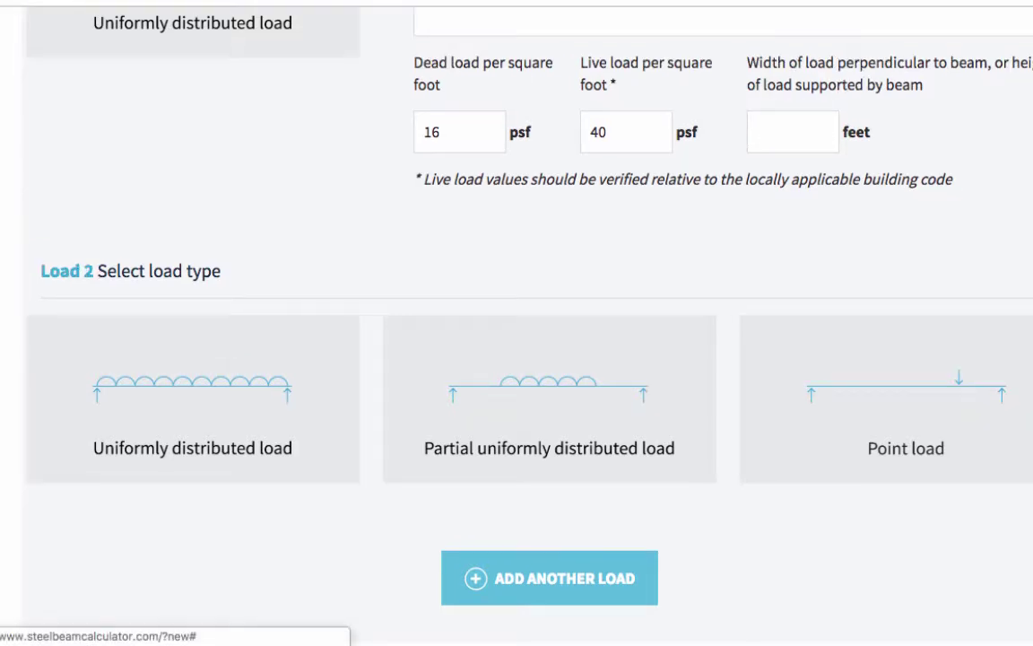
left_click(906, 399)
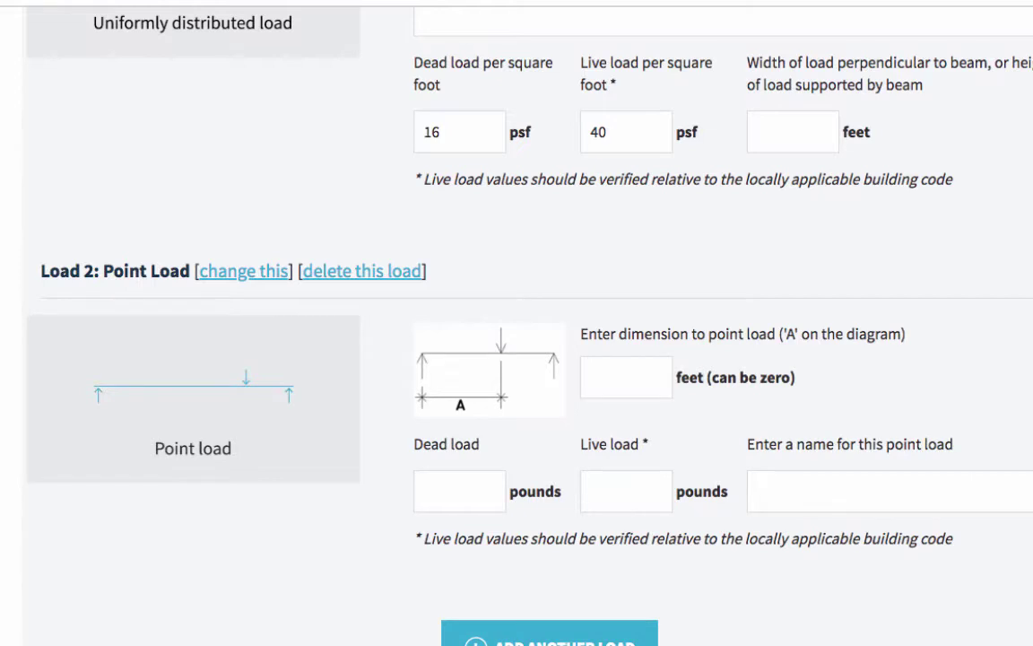
Set the point load's dimension A to 3.1 feet, with a dead load of 20 pounds and a live load of 10 pounds
scroll(527, 323, "down", 2)
left_click(619, 278)
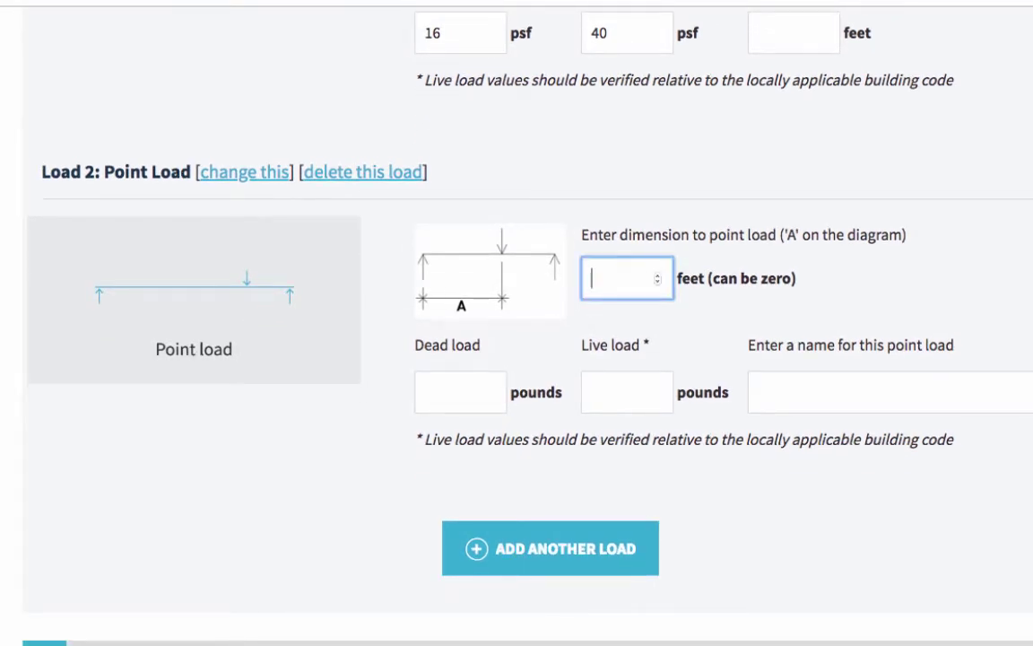
type("3.1")
left_click(460, 391)
type("20")
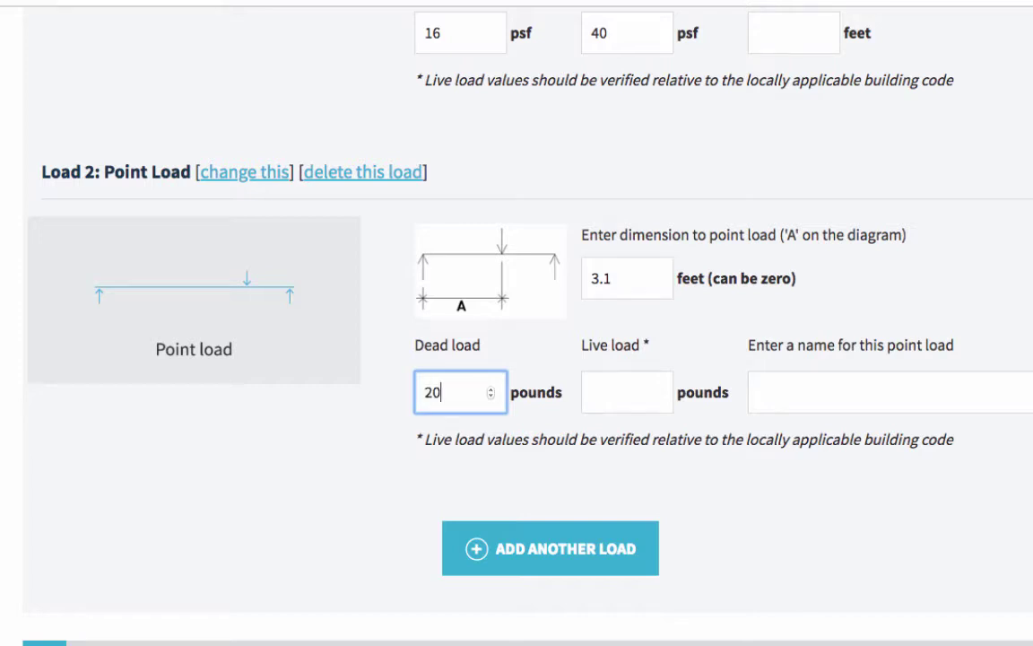
left_click(613, 393)
type("10")
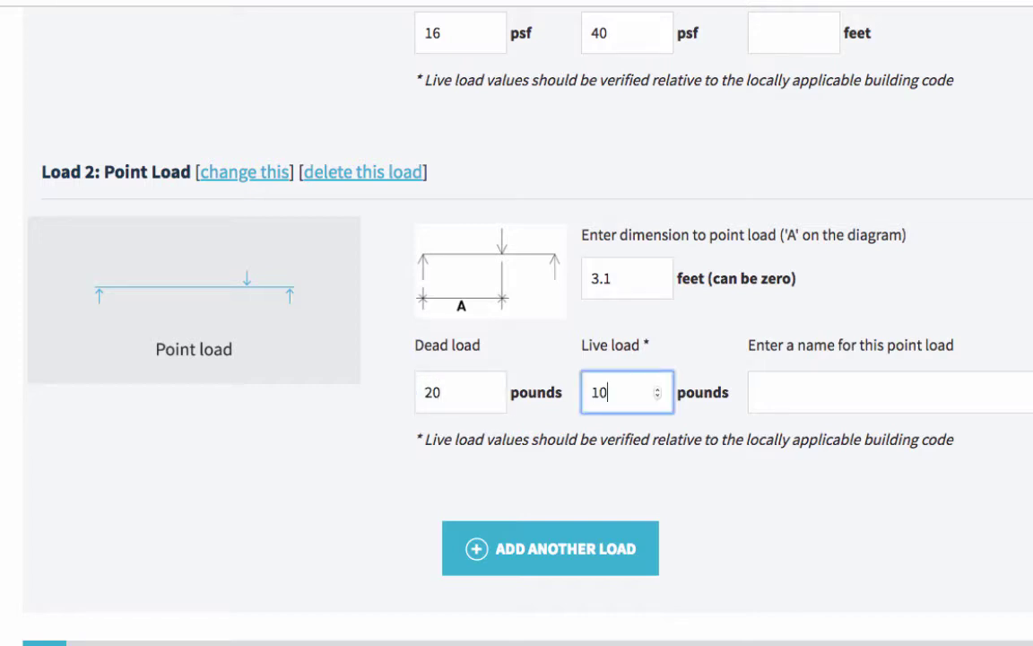
Name the point load "Point load beam 1"
left_click(776, 393)
type("Poo")
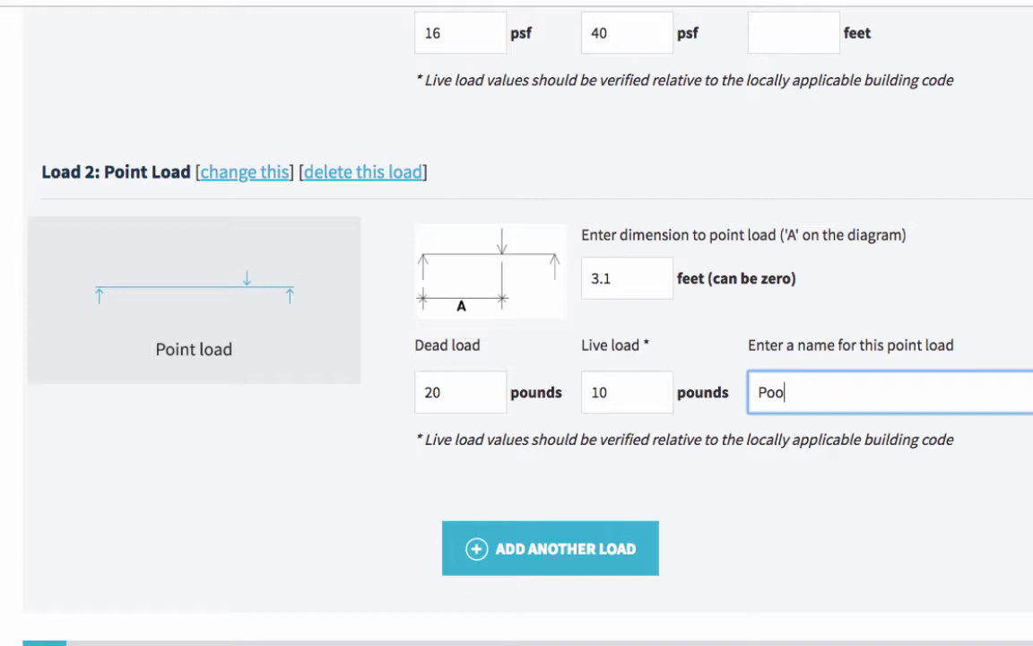
key("BackSpace")
type("int load beam 1")
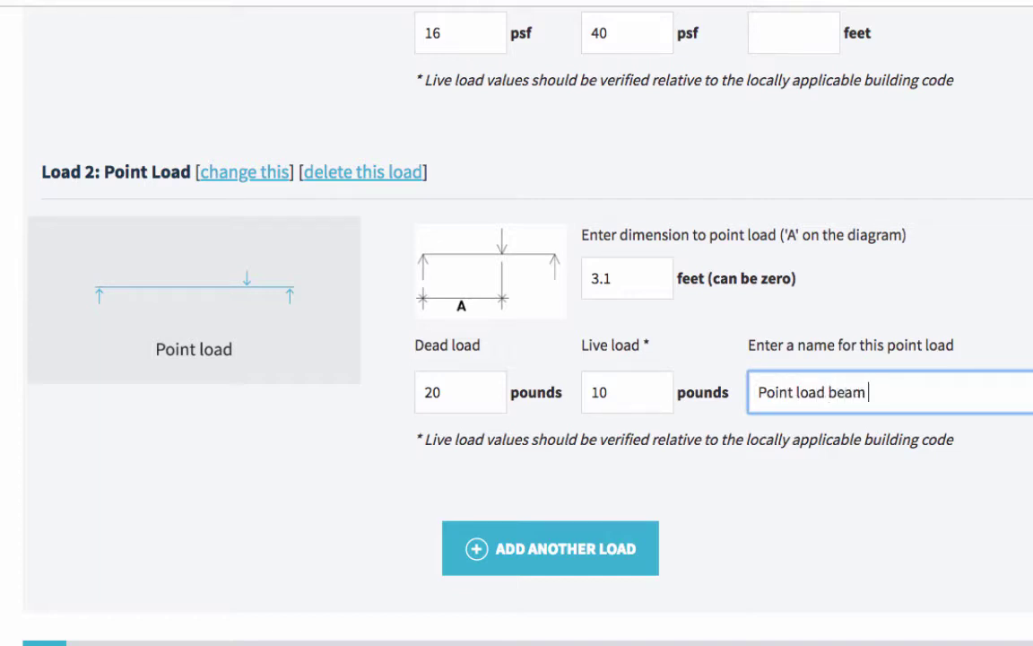
scroll(517, 323, "down", 1)
scroll(516, 323, "down", 8)
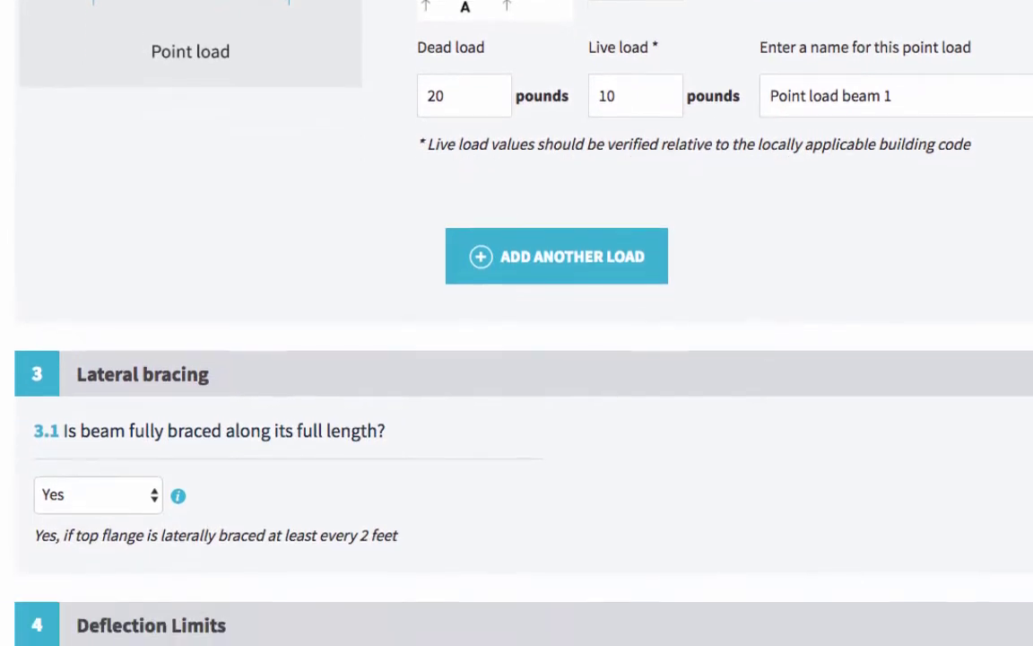
Mark the beam as not fully braced along its length, with a maximum length between bracing members of 6 feet
scroll(516, 323, "down", 2)
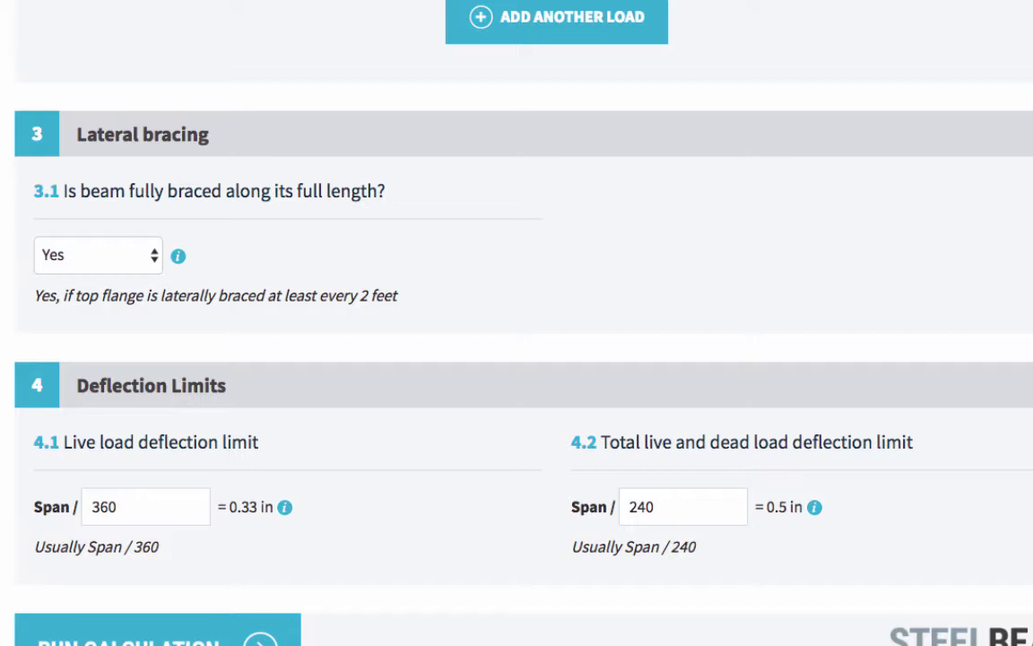
left_click(98, 256)
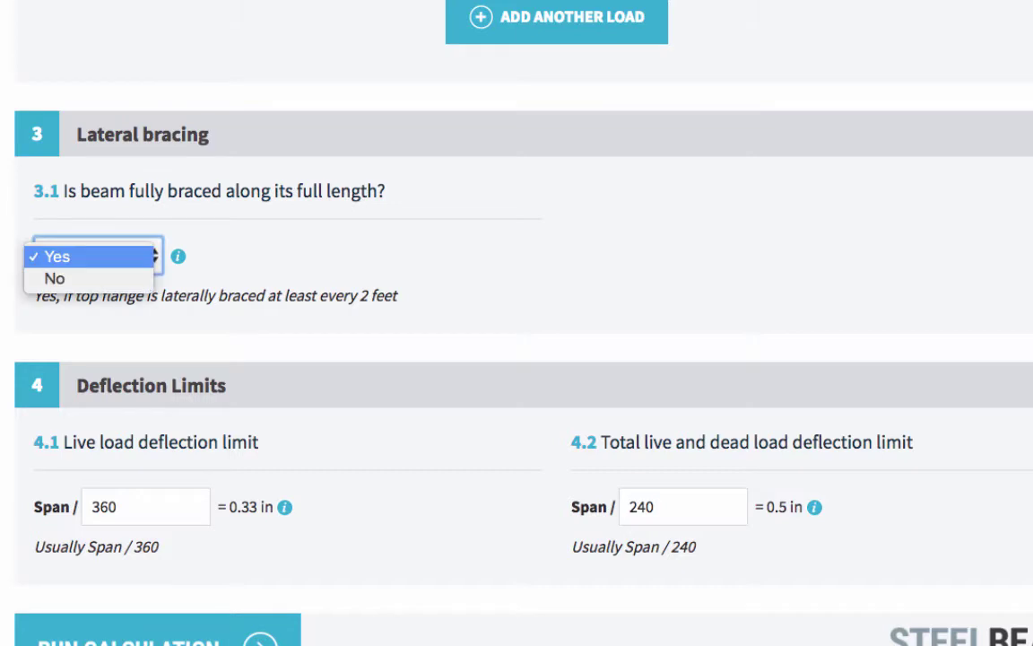
left_click(89, 279)
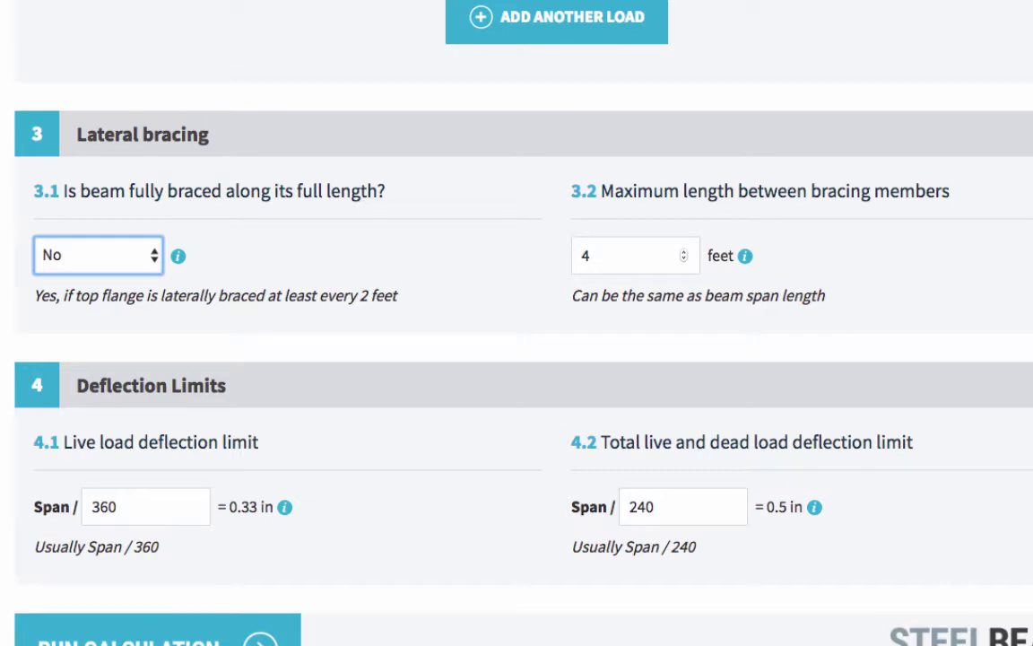
double_click(684, 252)
Set the live load deflection limit to Span / 500
scroll(683, 256, "down", 3)
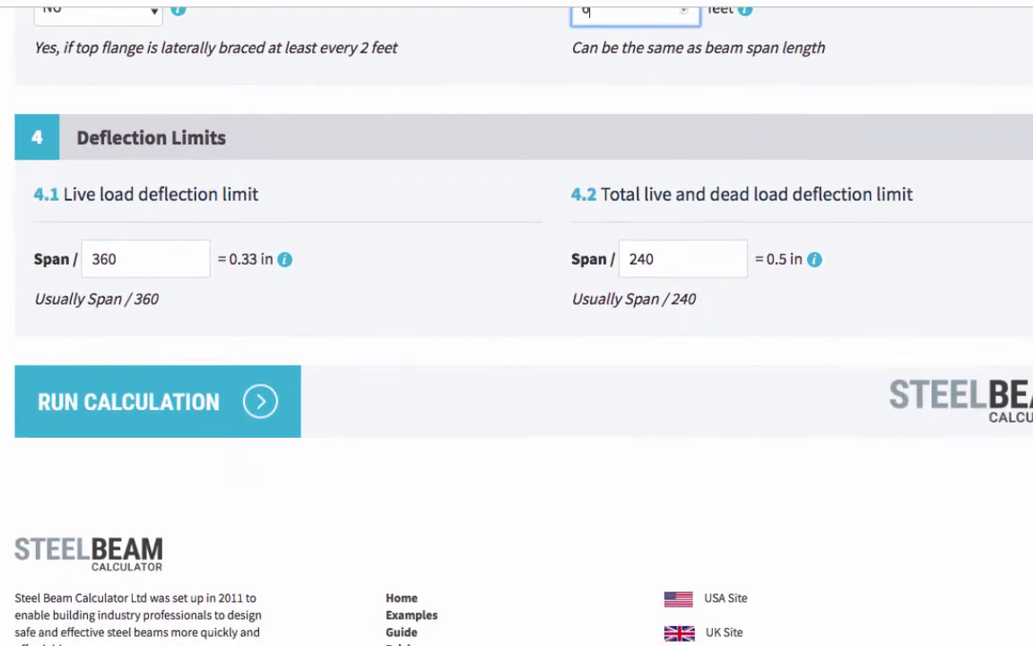
scroll(517, 327, "down", 1)
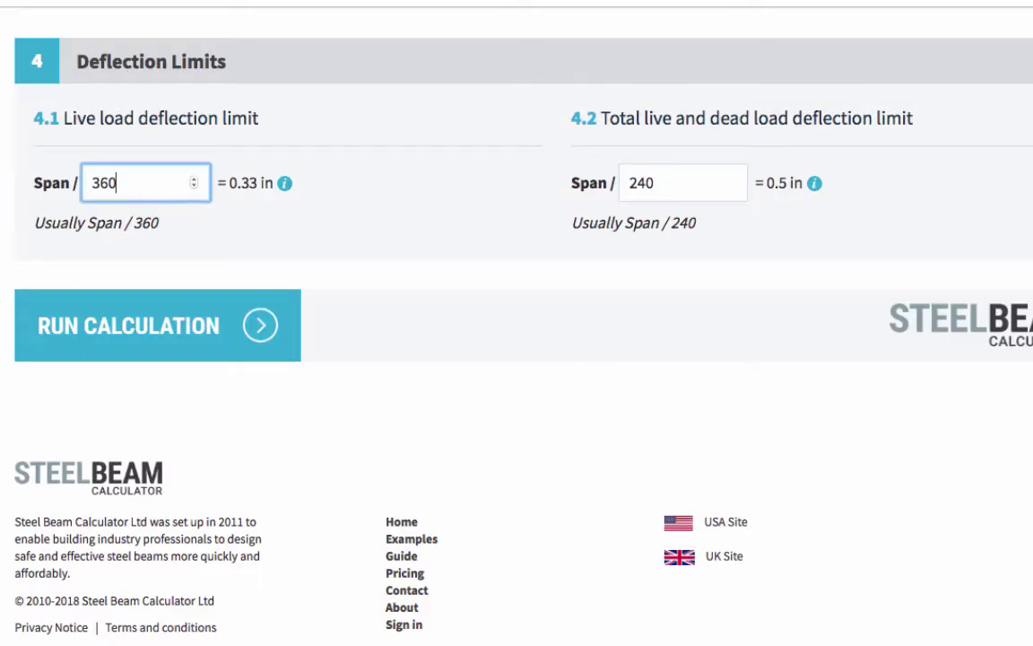
key("BackSpace")
key("BackSpace")
key("BackSpace")
type("500")
key("Tab")
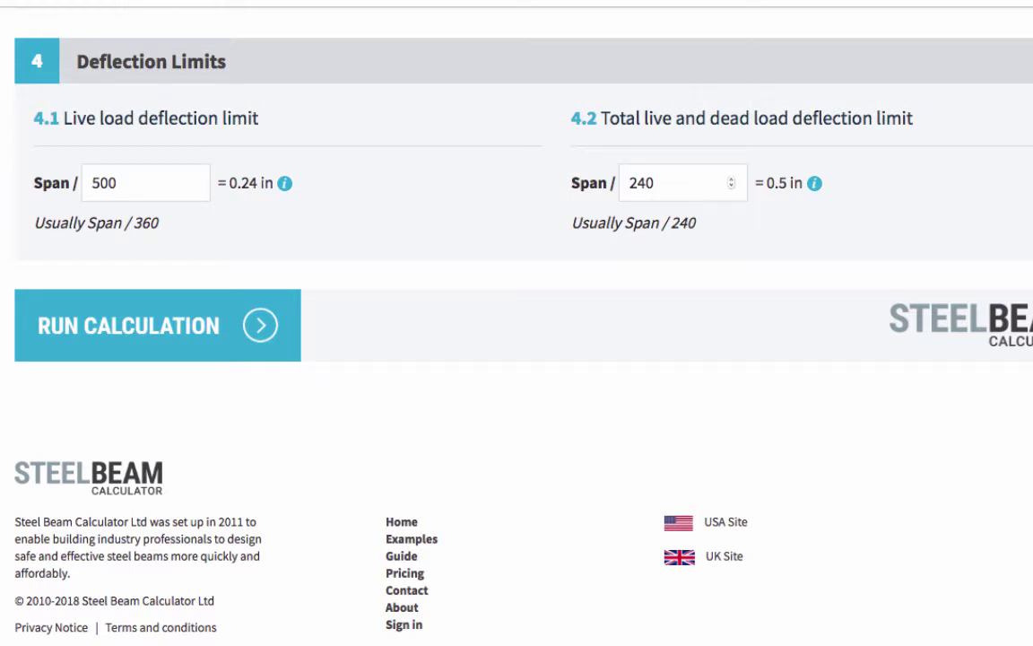
left_click(682, 183)
left_click(588, 164)
Run the calculation and open the report for the W4X13 beam from the results
scroll(588, 164, "down", 1)
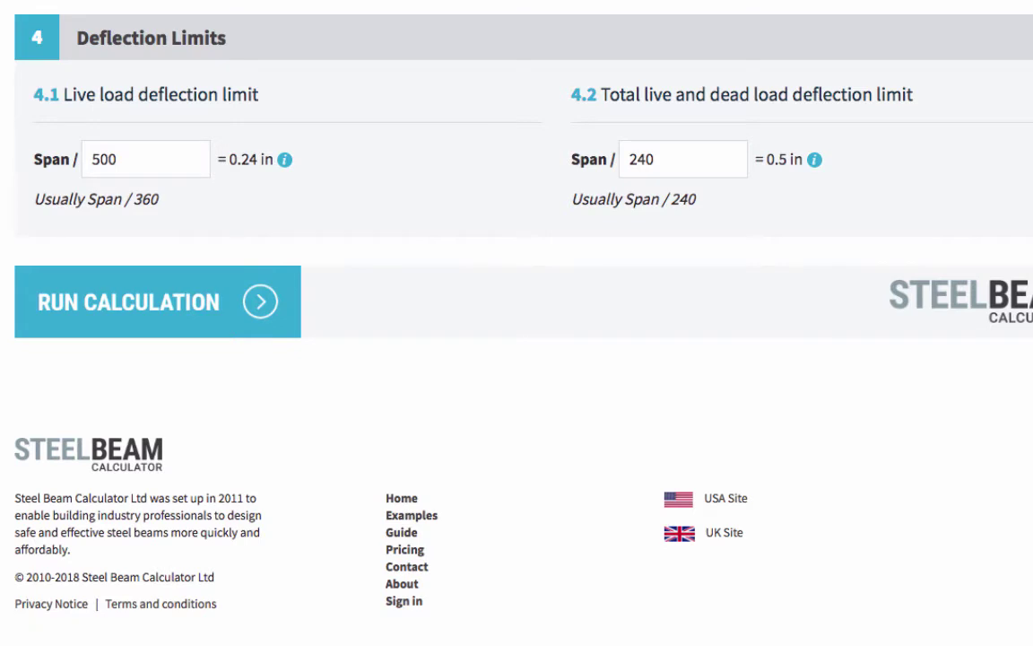
left_click(157, 302)
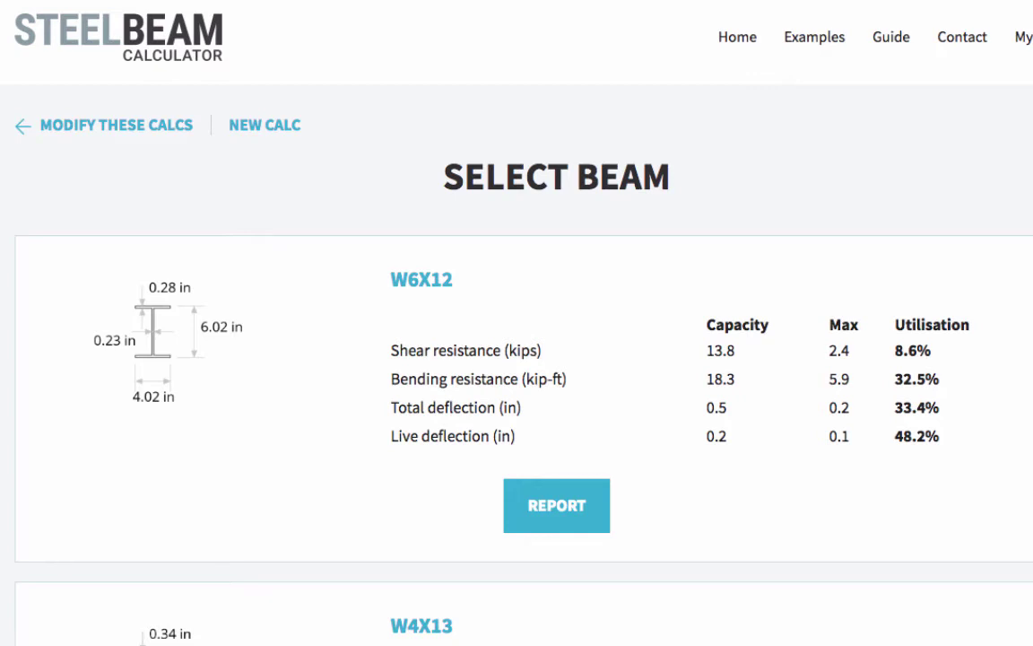
scroll(516, 322, "down", 5)
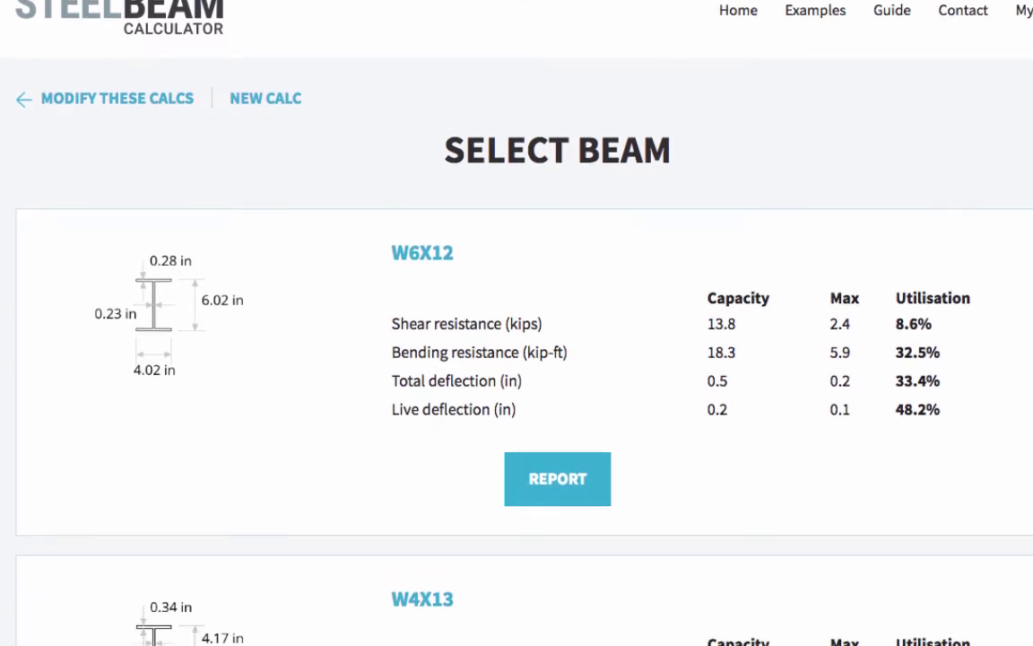
scroll(517, 323, "down", 3)
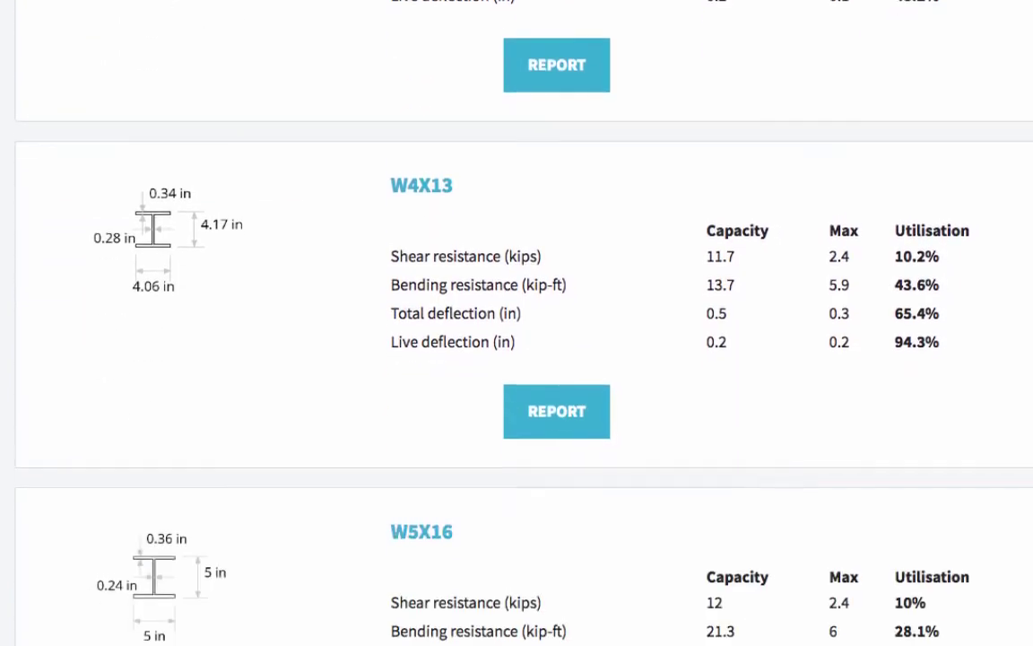
scroll(556, 287, "down", 3)
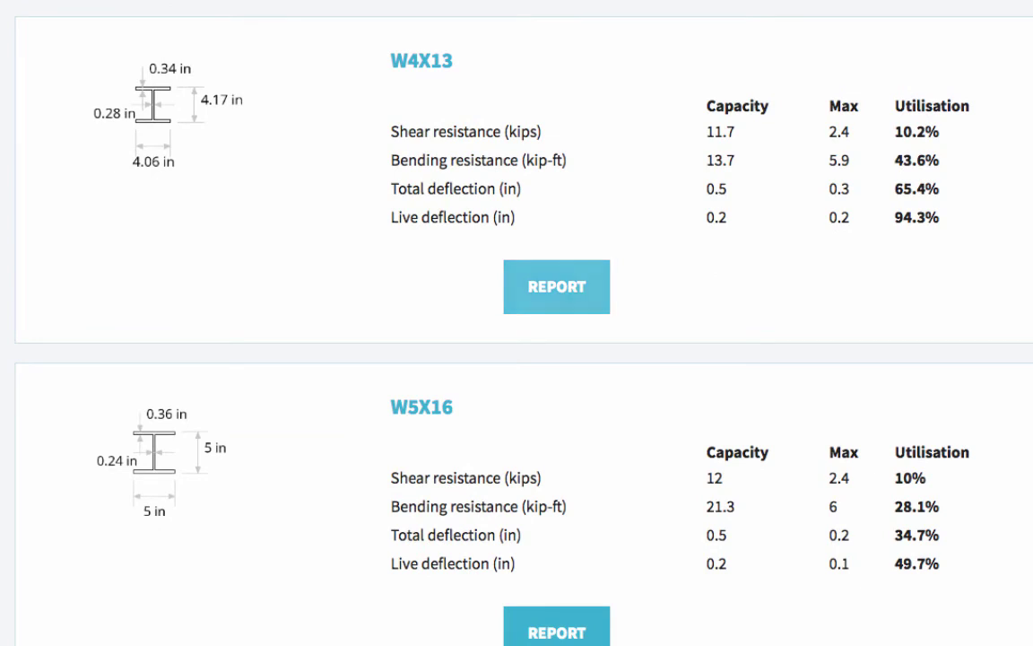
left_click(556, 287)
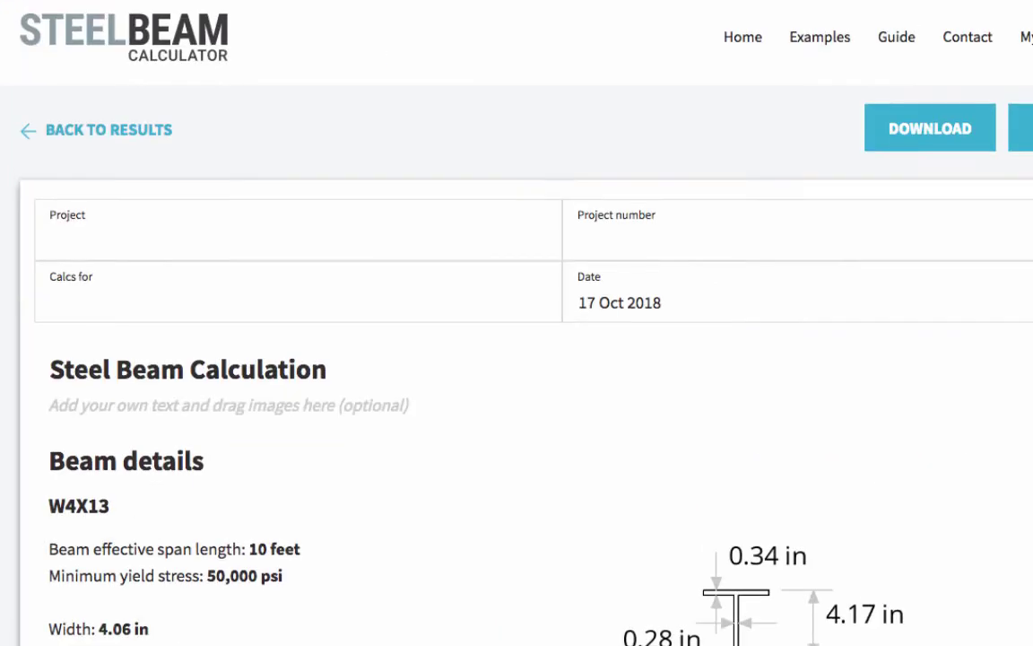
Download the W4X13 report as a PDF and review its load details, calculations and notes in Acrobat Reader
scroll(556, 287, "down", 1)
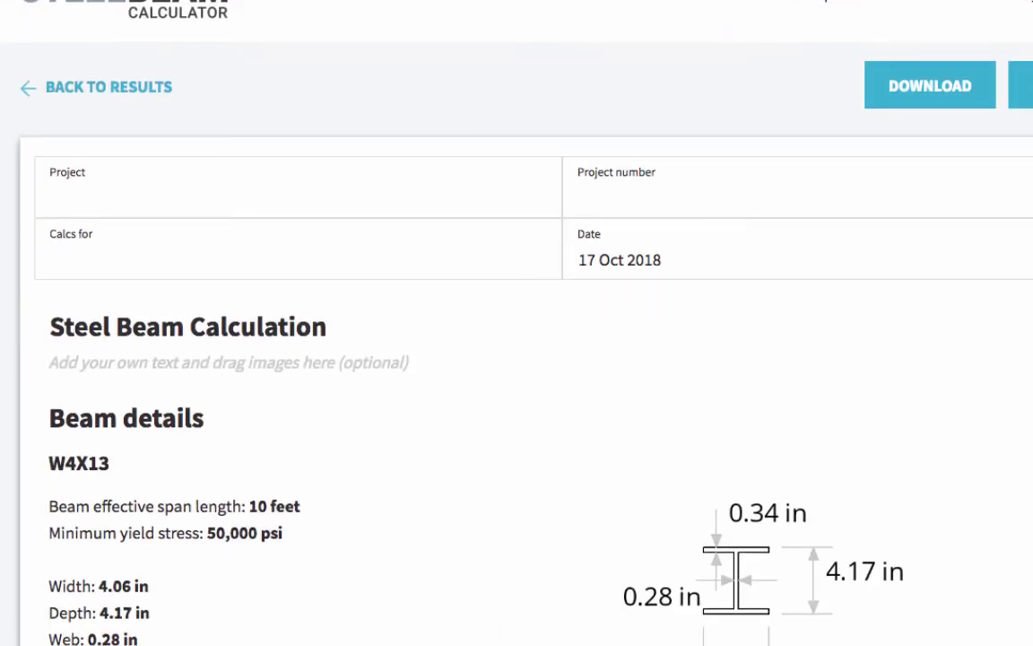
left_click(880, 92)
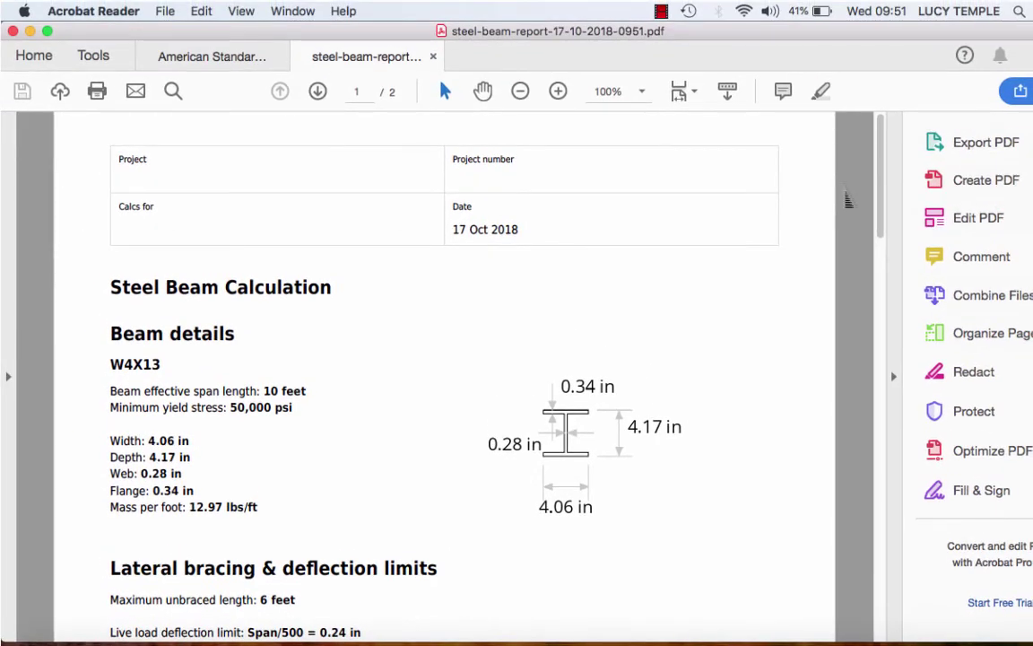
scroll(290, 408, "down", 10)
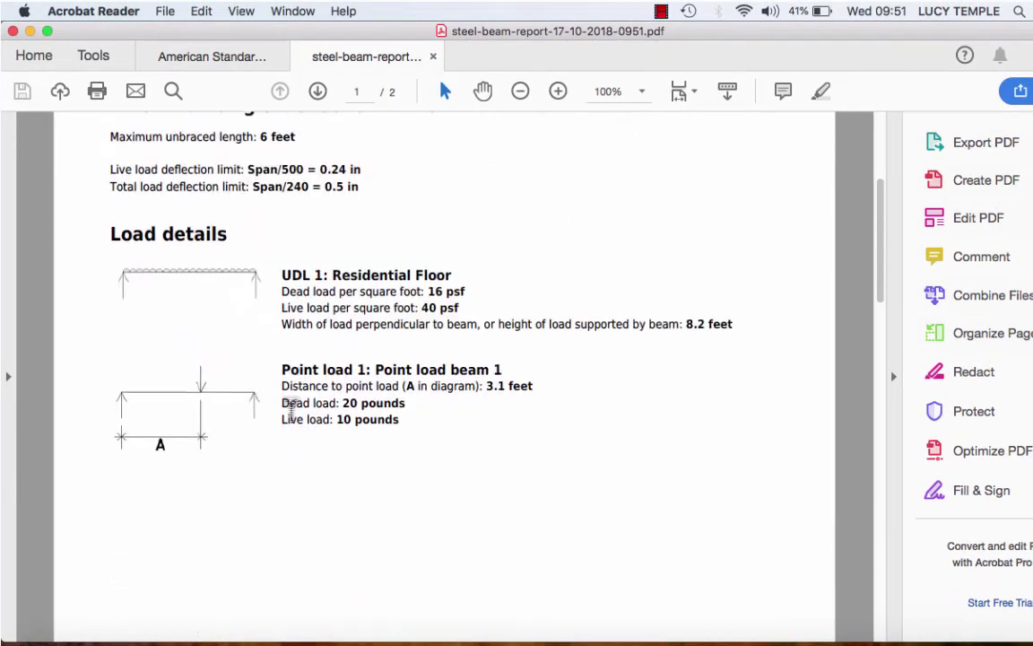
scroll(292, 408, "down", 14)
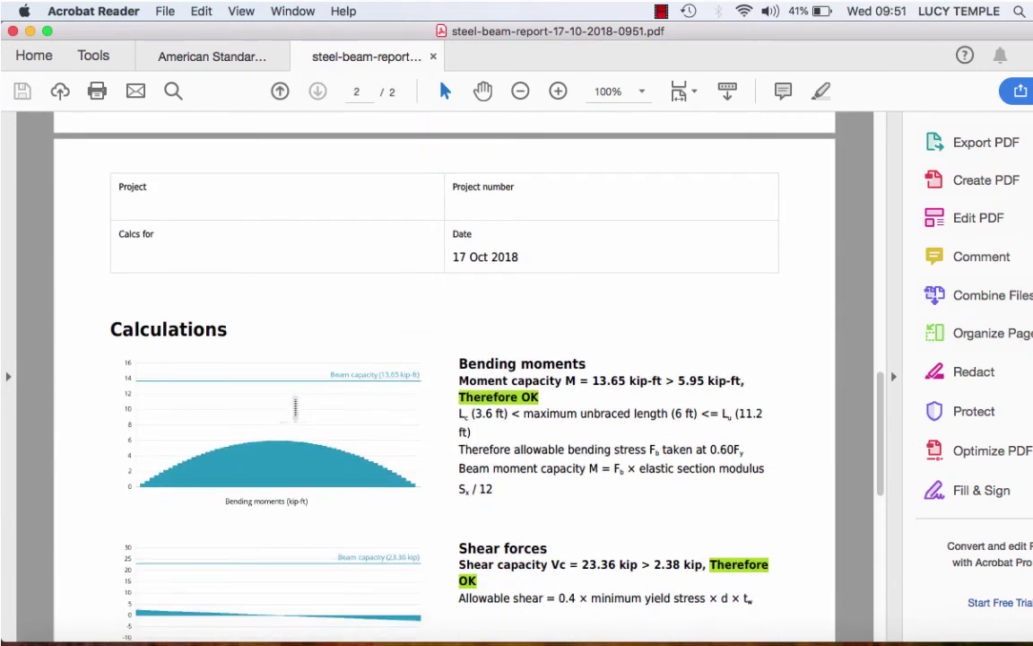
scroll(294, 408, "down", 10)
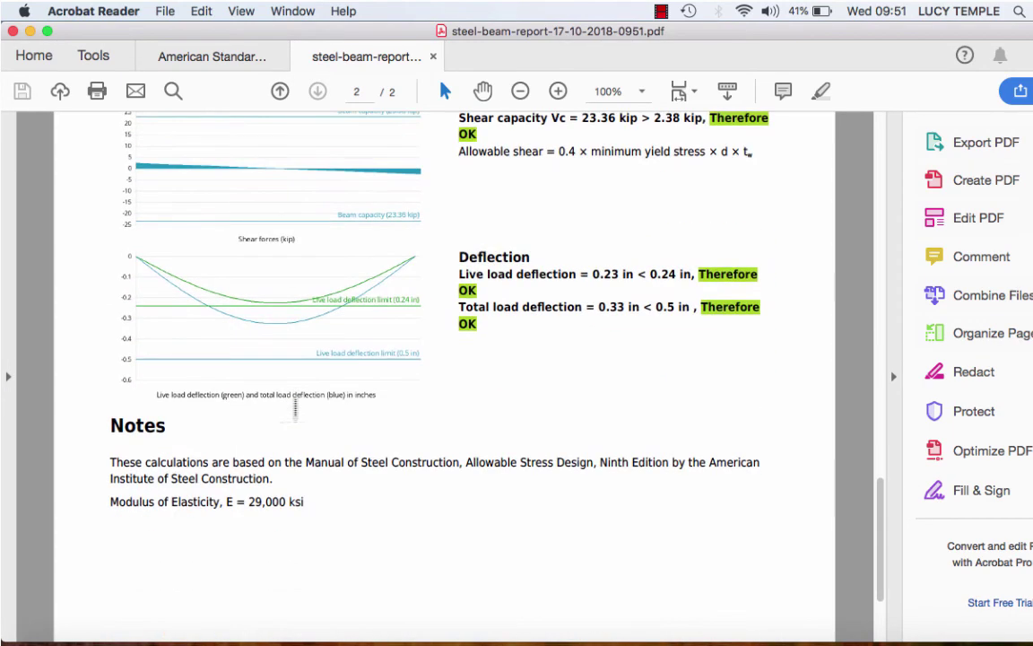